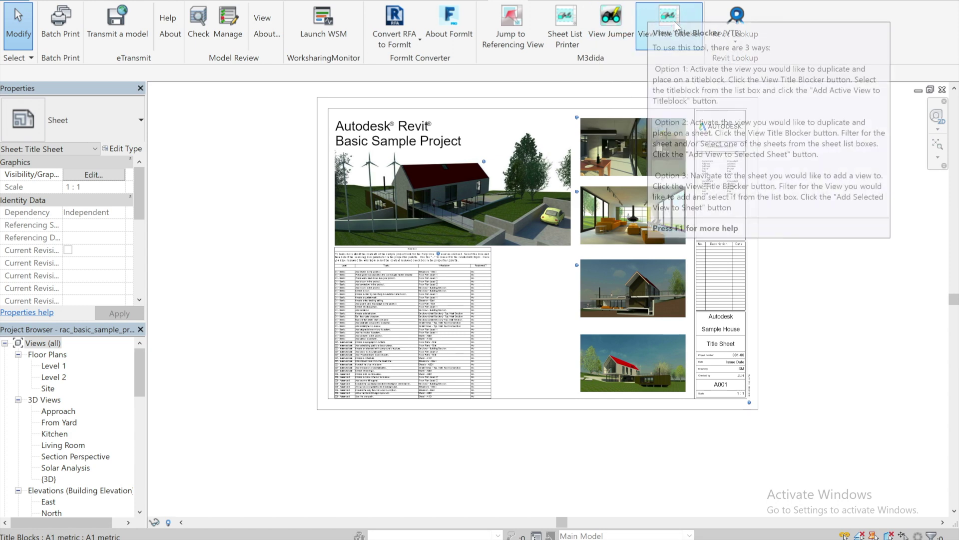
Step: Start View Title Blocker on the title sheet, enable duplicating the selected view with detailing, and search the views for "level"
{"action": "left_click", "coordinate": [669, 24]}
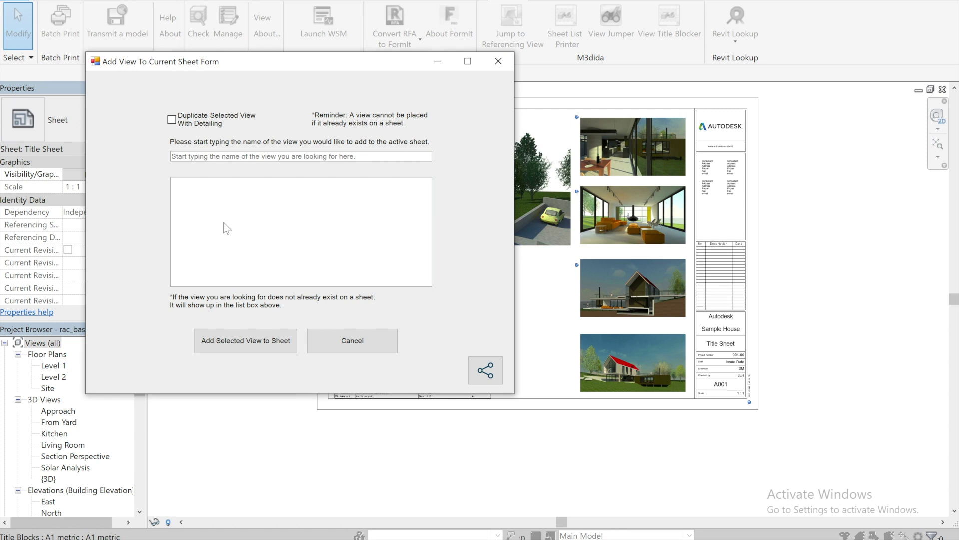
{"action": "left_click", "coordinate": [172, 122]}
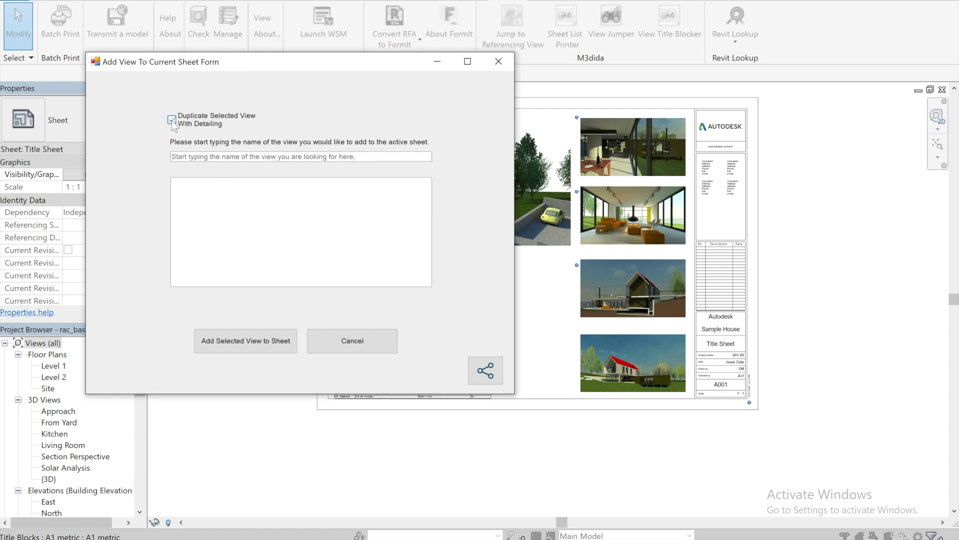
{"action": "left_click", "coordinate": [224, 156]}
{"action": "key", "text": "ctrl+a"}
{"action": "type", "text": "level"}
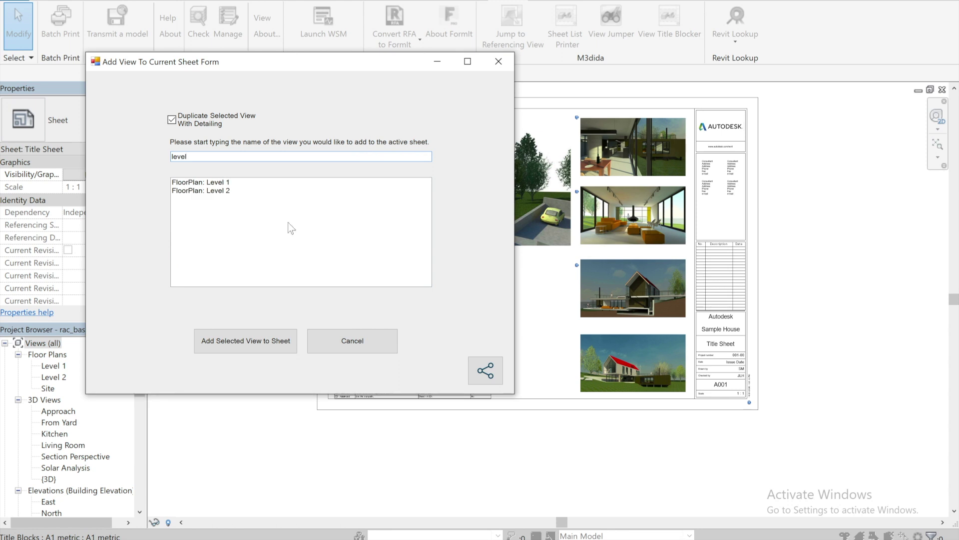
Step: Turn off duplicating with detailing, search the unplaced views for "lev", and close the form without adding a view
{"action": "left_click", "coordinate": [307, 202]}
{"action": "double_click", "coordinate": [192, 157]}
{"action": "left_click", "coordinate": [172, 119]}
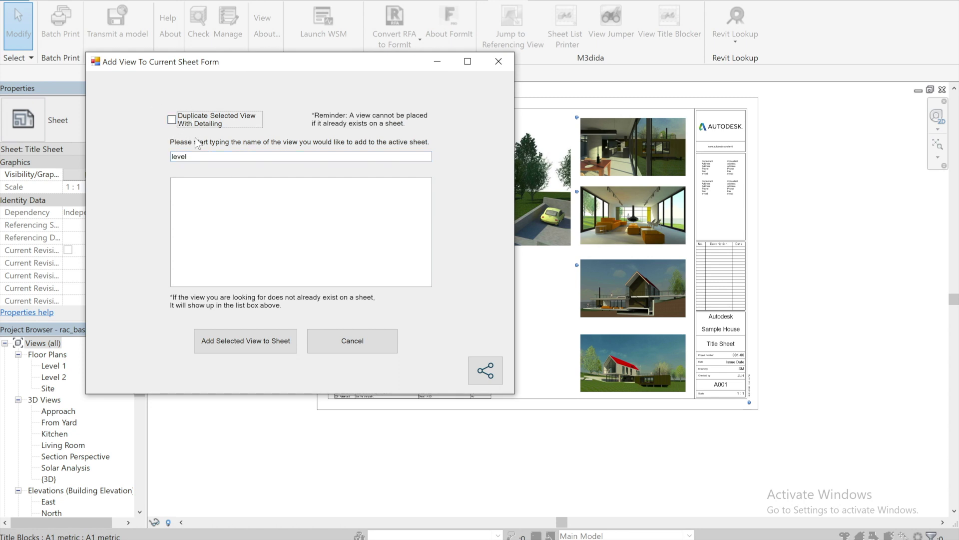
{"action": "left_click", "coordinate": [200, 157]}
{"action": "double_click", "coordinate": [206, 159]}
{"action": "type", "text": "lev"}
{"action": "left_click", "coordinate": [498, 61]}
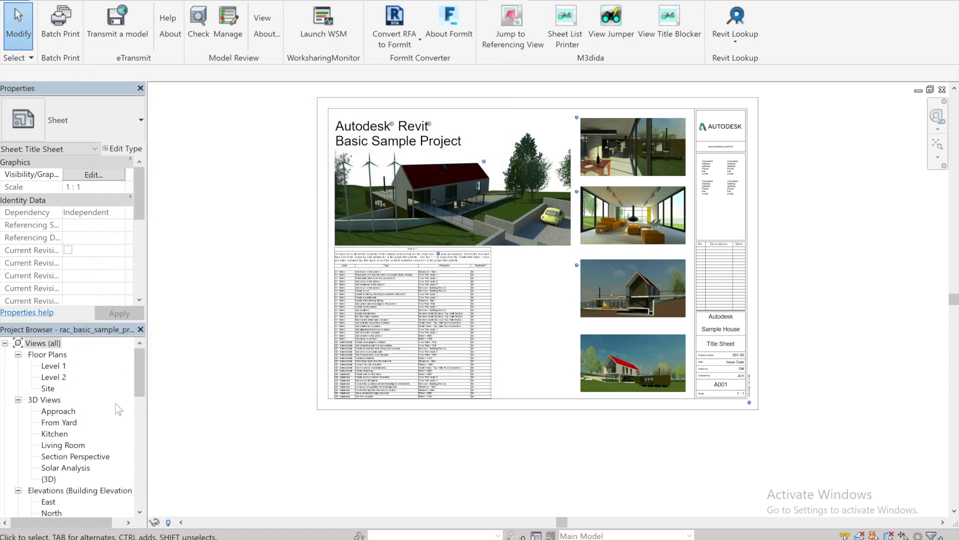
Step: Open the A102 - Plans sheet to examine its placed floor plans, and return to the A001 - Title Sheet
{"action": "scroll", "coordinate": [110, 439], "scroll_direction": "down", "scroll_amount": 5}
{"action": "scroll", "coordinate": [110, 440], "scroll_direction": "down", "scroll_amount": 5}
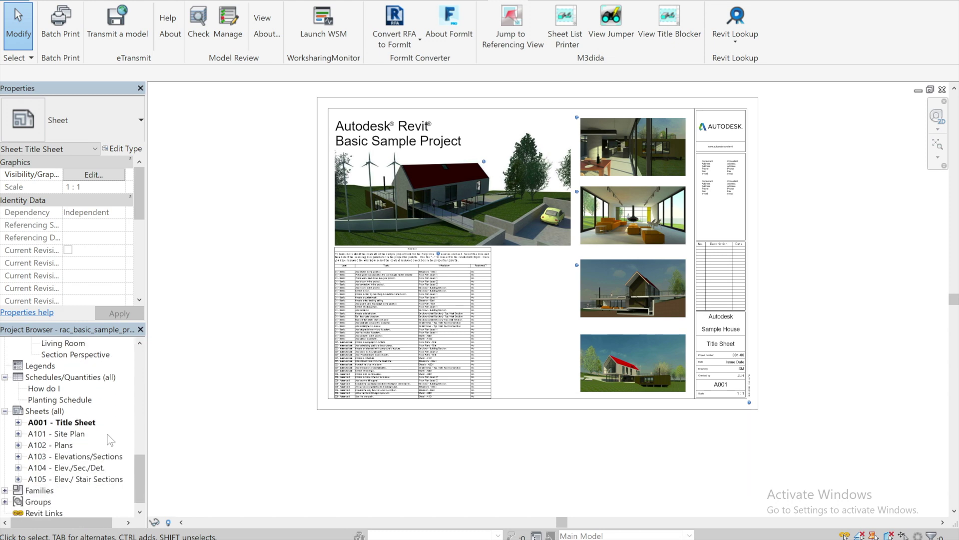
{"action": "double_click", "coordinate": [55, 435]}
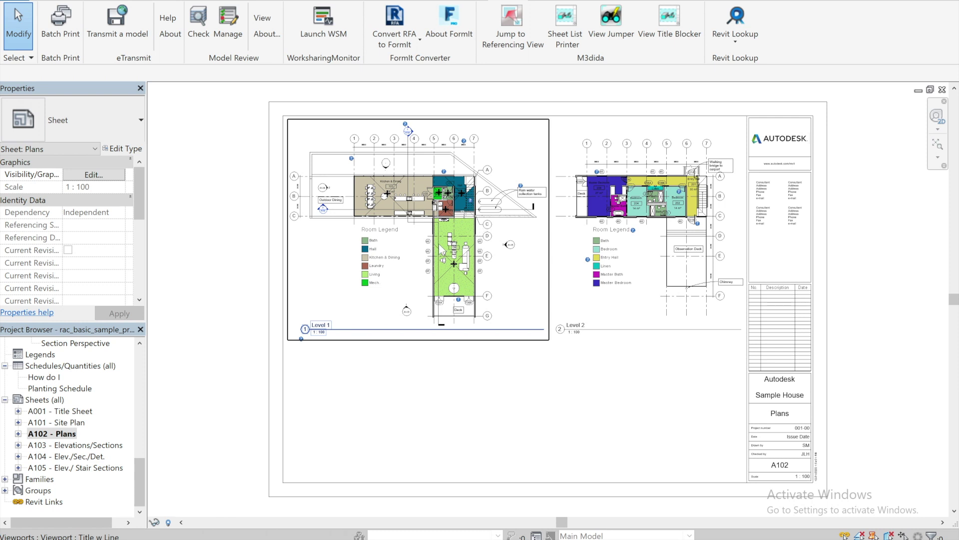
{"action": "double_click", "coordinate": [83, 412]}
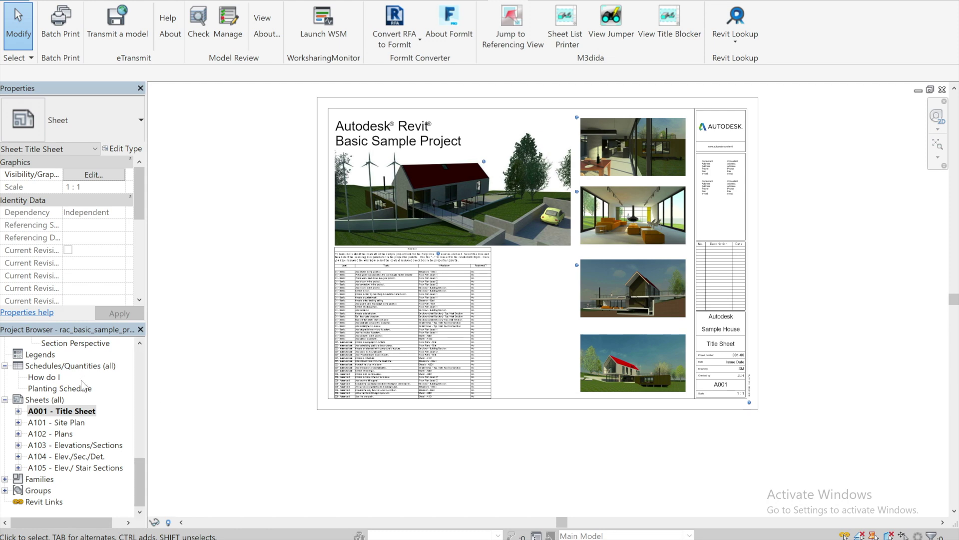
Step: Open the Level 1 floor plan and duplicate it with detailing
{"action": "scroll", "coordinate": [83, 389], "scroll_direction": "up", "scroll_amount": 12}
{"action": "double_click", "coordinate": [47, 367]}
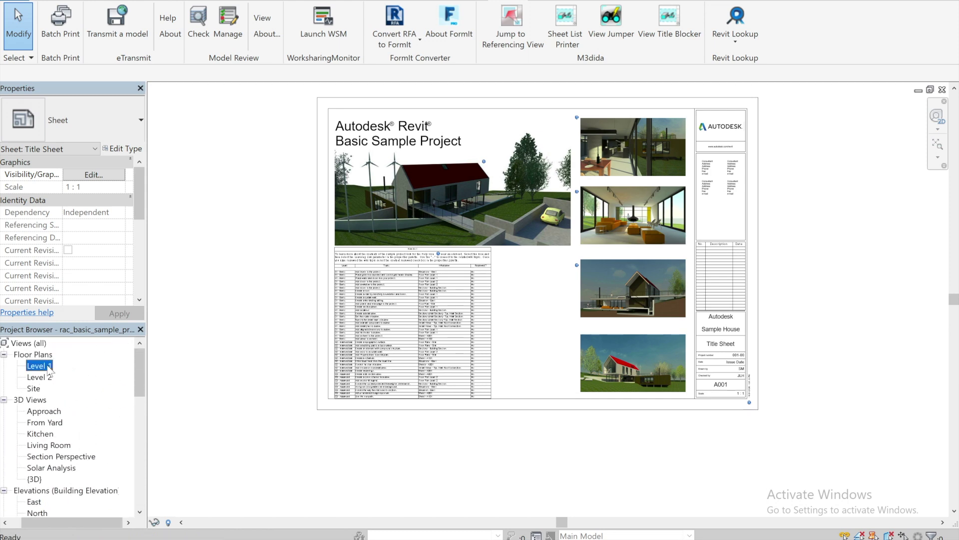
{"action": "right_click", "coordinate": [49, 370]}
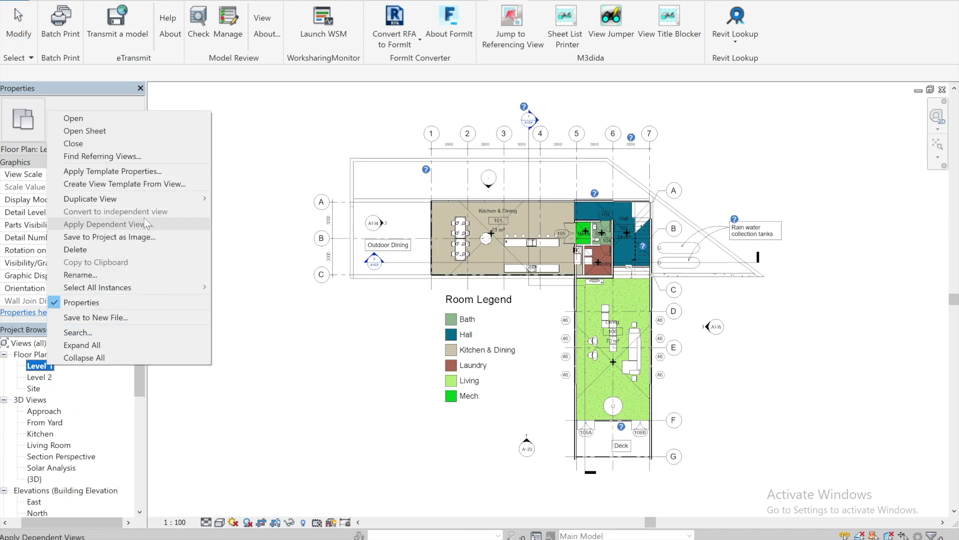
{"action": "mouse_move", "coordinate": [136, 200]}
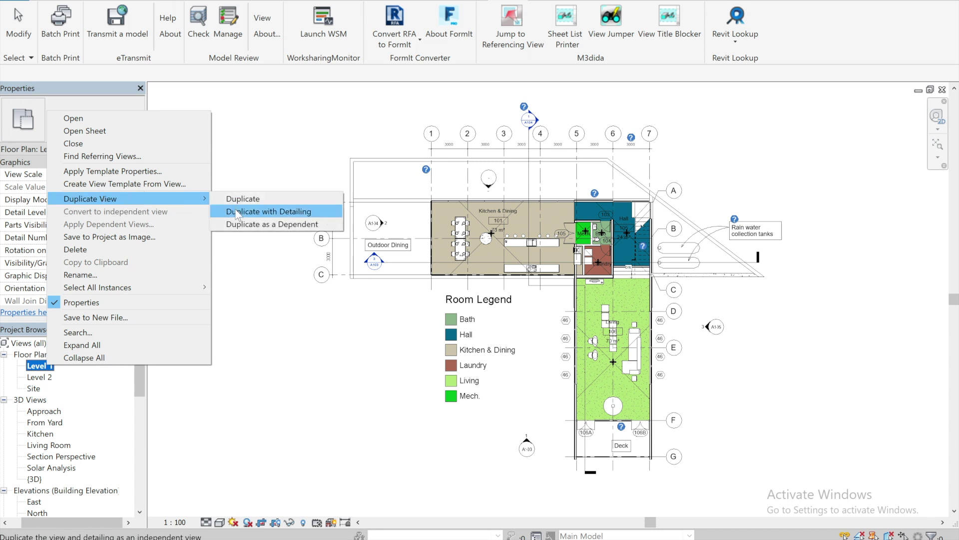
{"action": "left_click", "coordinate": [269, 212]}
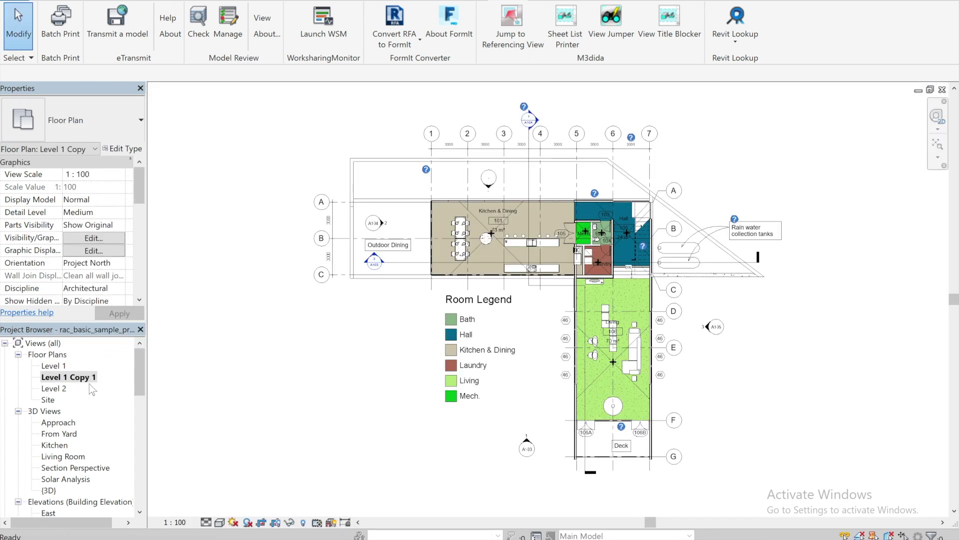
Step: Add the FloorPlan: Level 1 Copy 1 view to the A001 - Title Sheet with View Title Blocker, without duplicating it
{"action": "scroll", "coordinate": [97, 418], "scroll_direction": "down", "scroll_amount": 5}
{"action": "scroll", "coordinate": [97, 417], "scroll_direction": "down", "scroll_amount": 10}
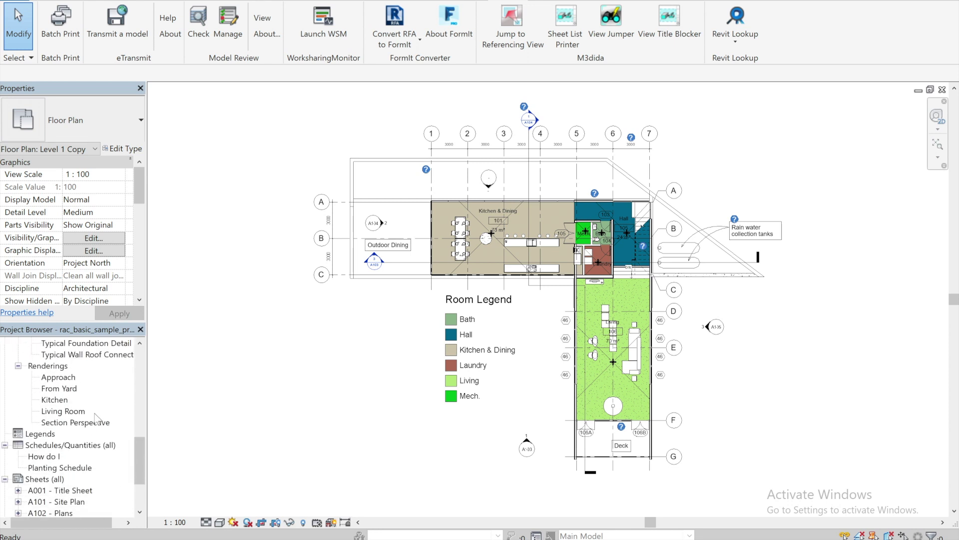
{"action": "double_click", "coordinate": [67, 411]}
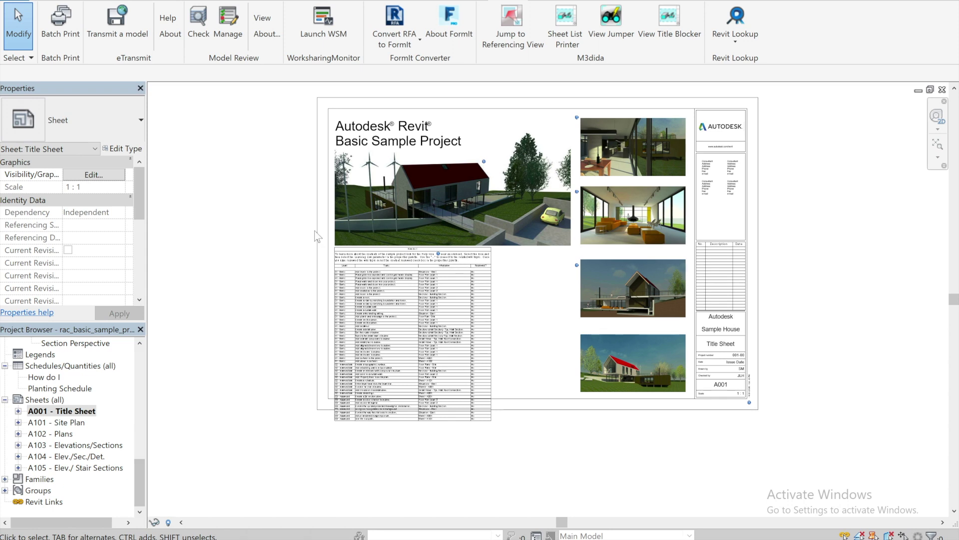
{"action": "left_click", "coordinate": [667, 27]}
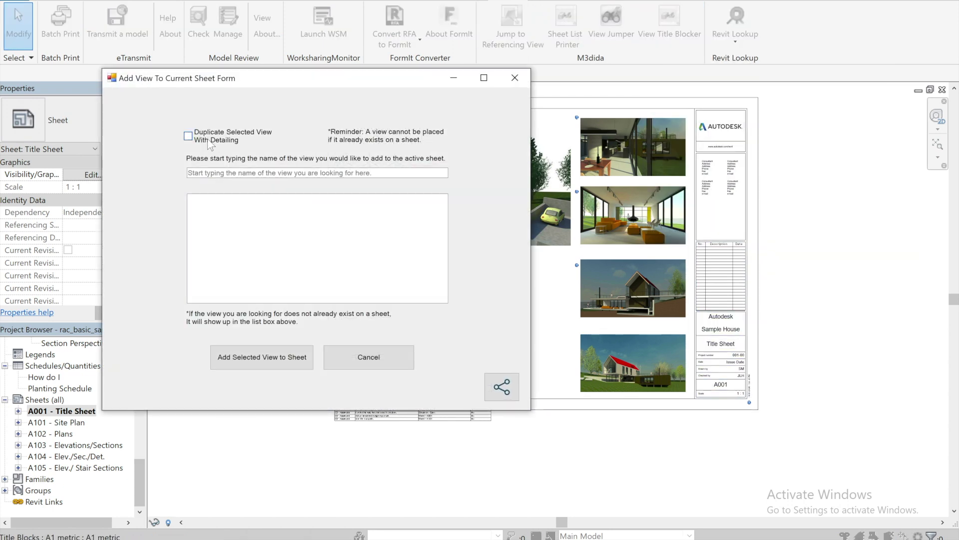
{"action": "left_click", "coordinate": [383, 174]}
{"action": "type", "text": "leve"}
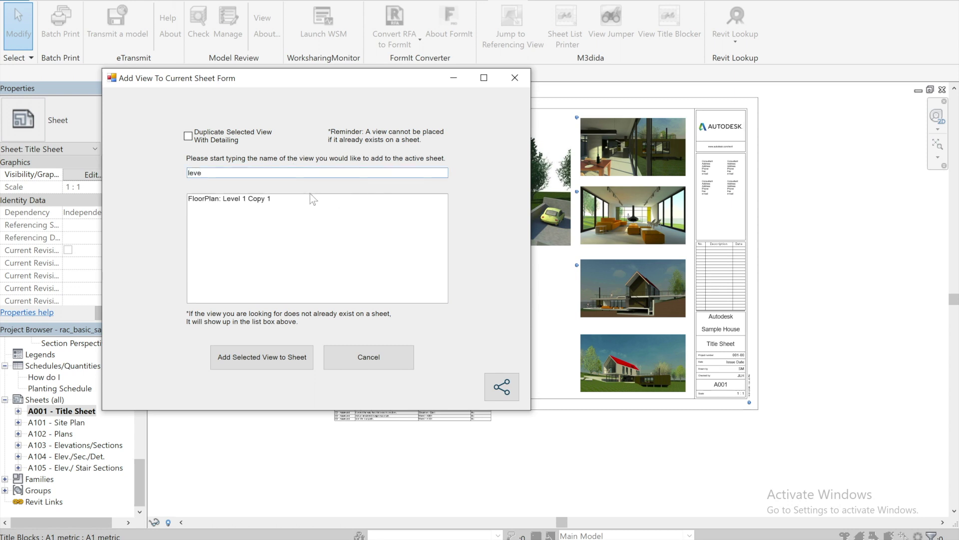
{"action": "left_click", "coordinate": [286, 200]}
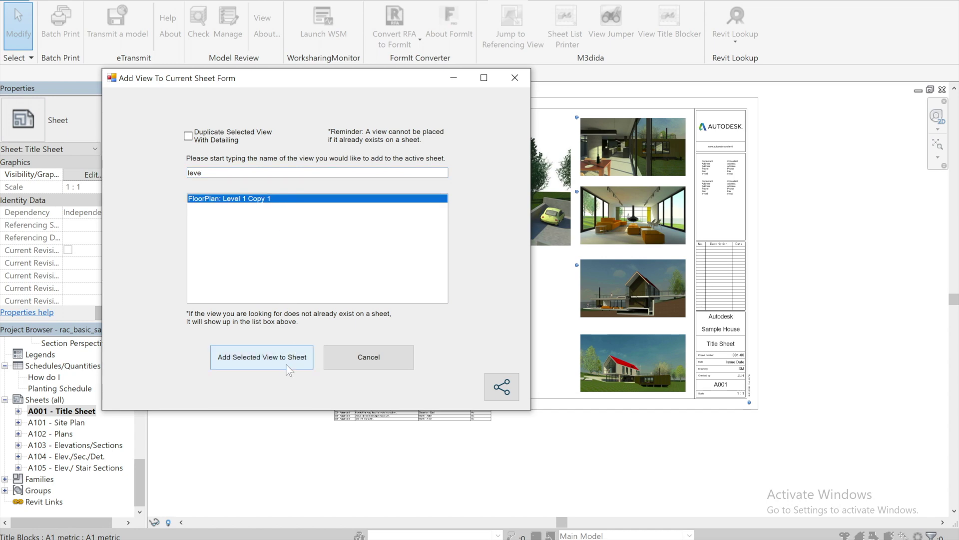
{"action": "left_click", "coordinate": [270, 358]}
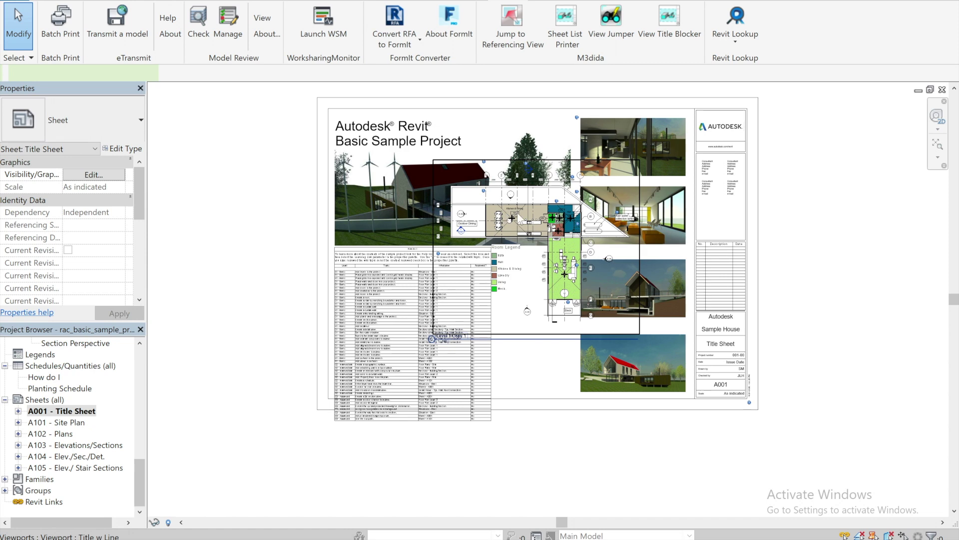
Step: Move the Level 1 Copy 1 viewport about 540 mm horizontally to the blank area beyond the title sheet's left edge
{"action": "left_click", "coordinate": [519, 218]}
{"action": "key", "text": "m"}
{"action": "key", "text": "v"}
{"action": "left_click", "coordinate": [520, 219]}
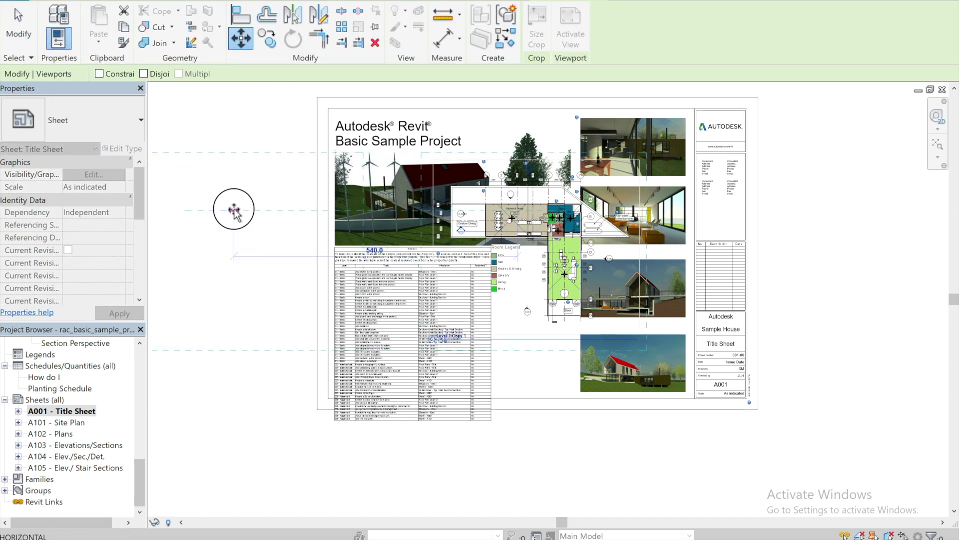
{"action": "left_click", "coordinate": [236, 218]}
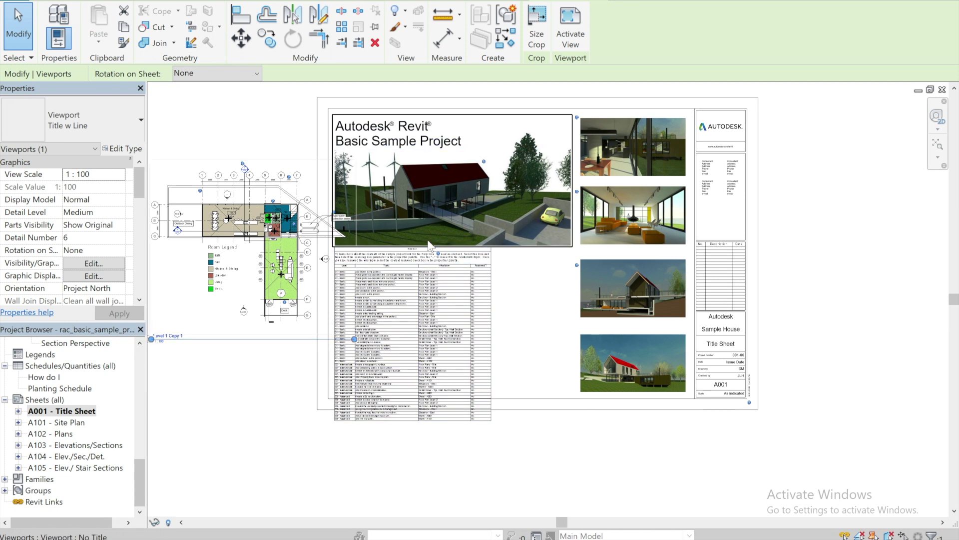
{"action": "key", "text": "Escape"}
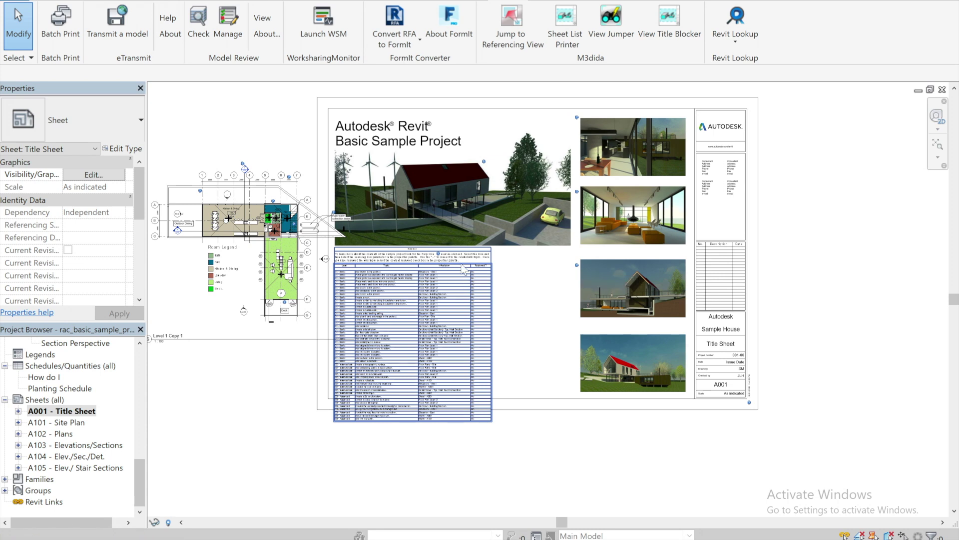
Step: Use View Title Blocker to duplicate the FloorPlan: Level 2 view with detailing and add the duplicate to the title sheet
{"action": "left_click", "coordinate": [674, 44]}
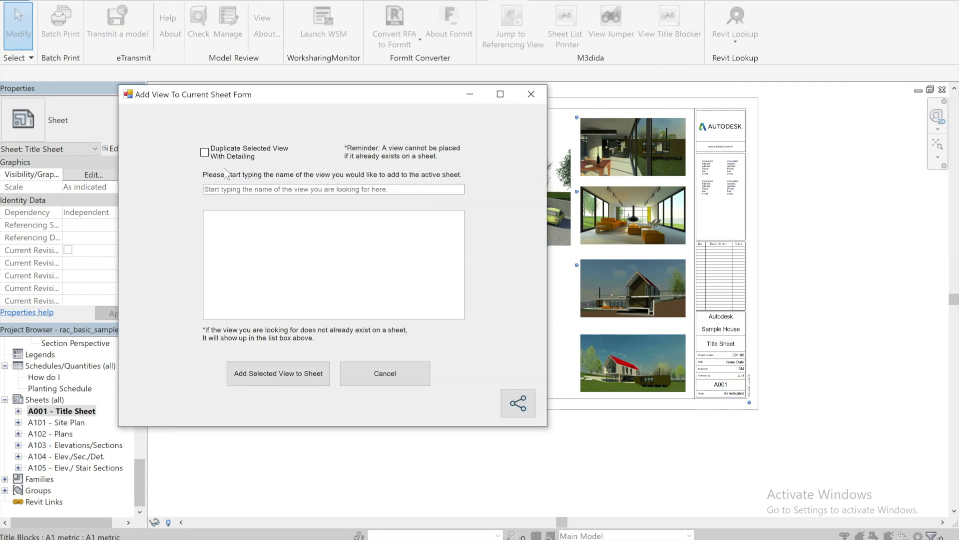
{"action": "left_click", "coordinate": [204, 151]}
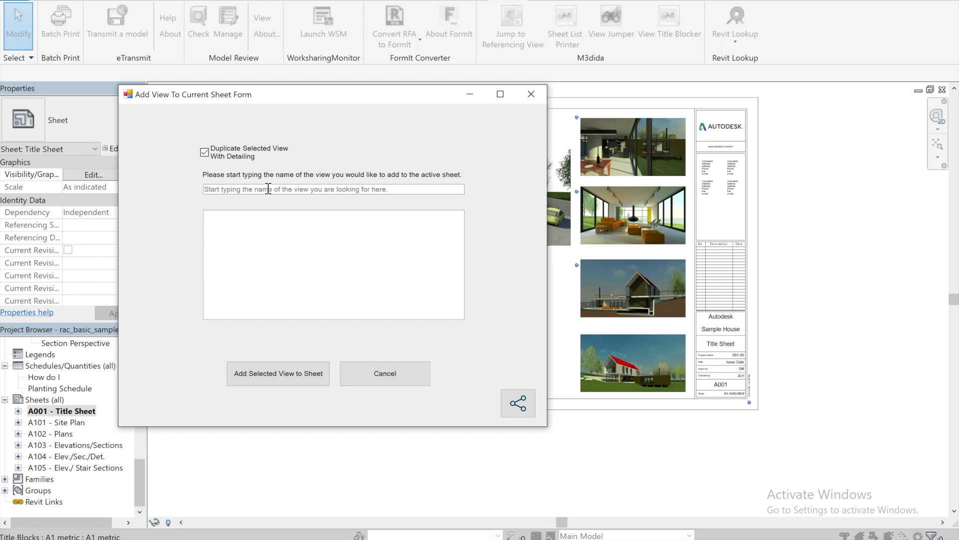
{"action": "left_click", "coordinate": [409, 186]}
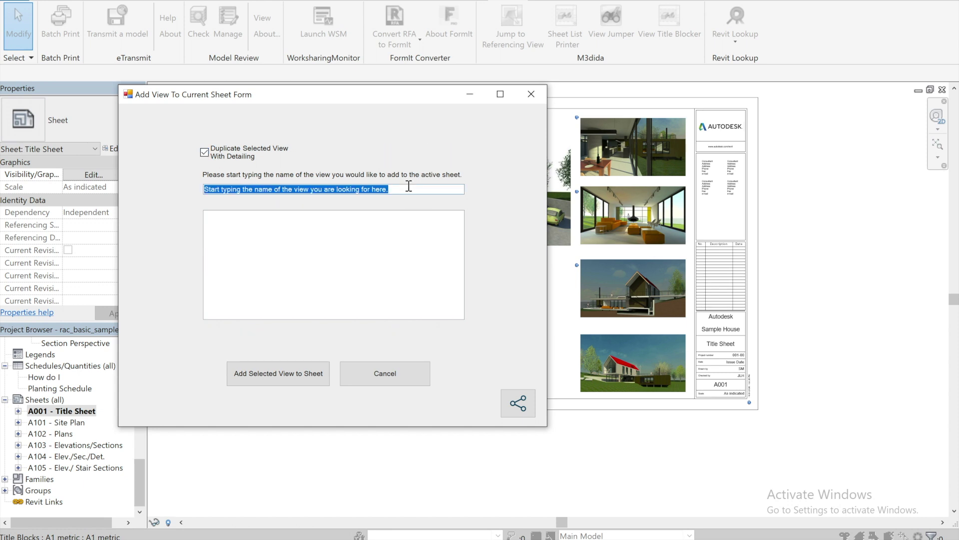
{"action": "type", "text": "lev"}
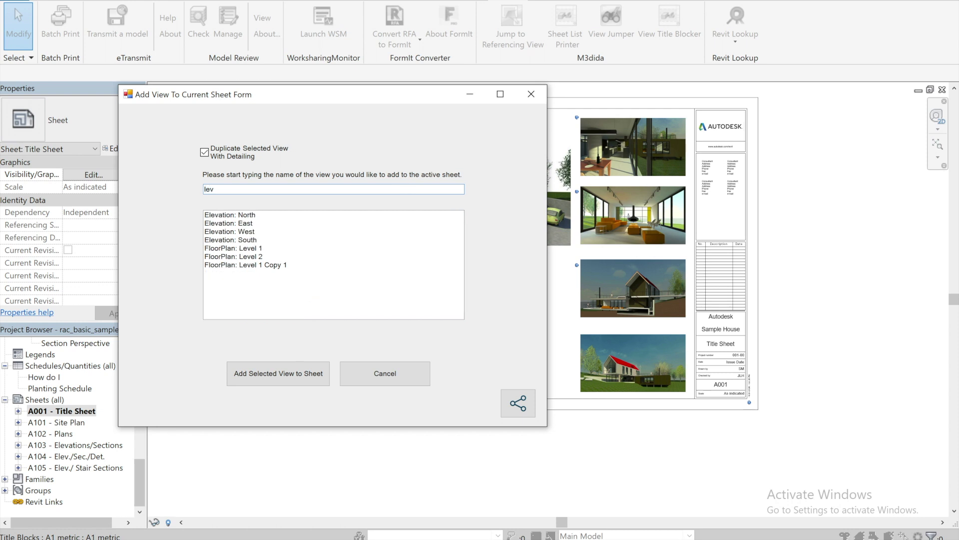
{"action": "type", "text": "el2"}
{"action": "key", "text": "BackSpace"}
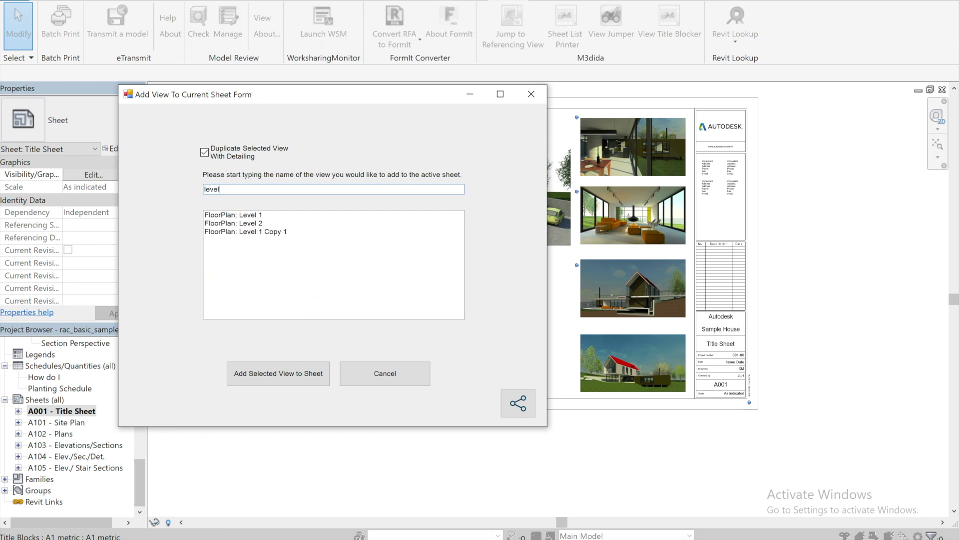
{"action": "key", "text": "Tab"}
{"action": "key", "text": "Down"}
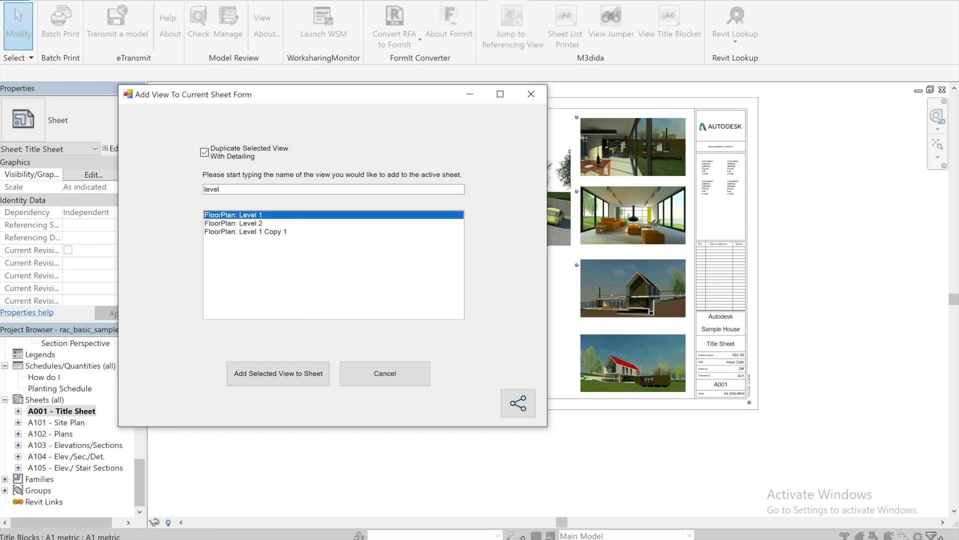
{"action": "key", "text": "Down"}
{"action": "key", "text": "Tab"}
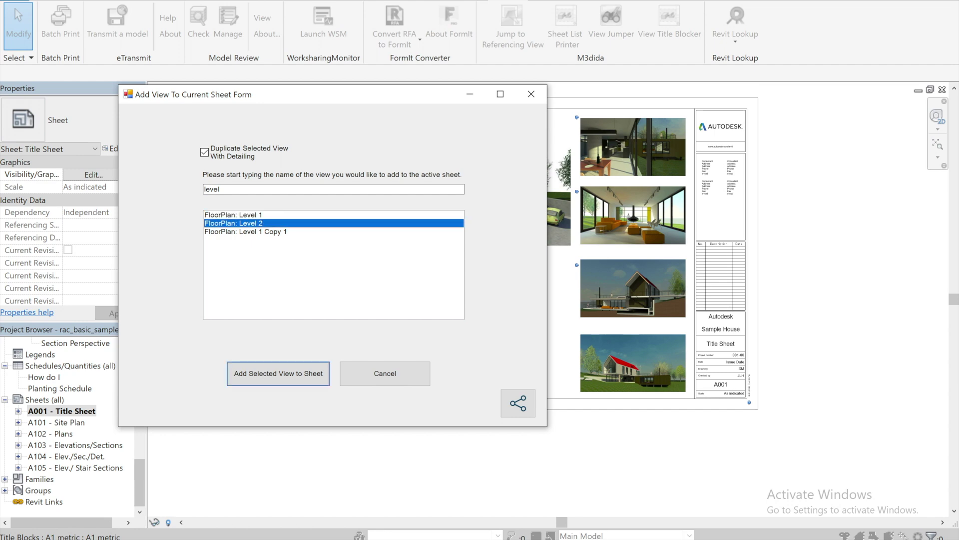
{"action": "left_click", "coordinate": [263, 379]}
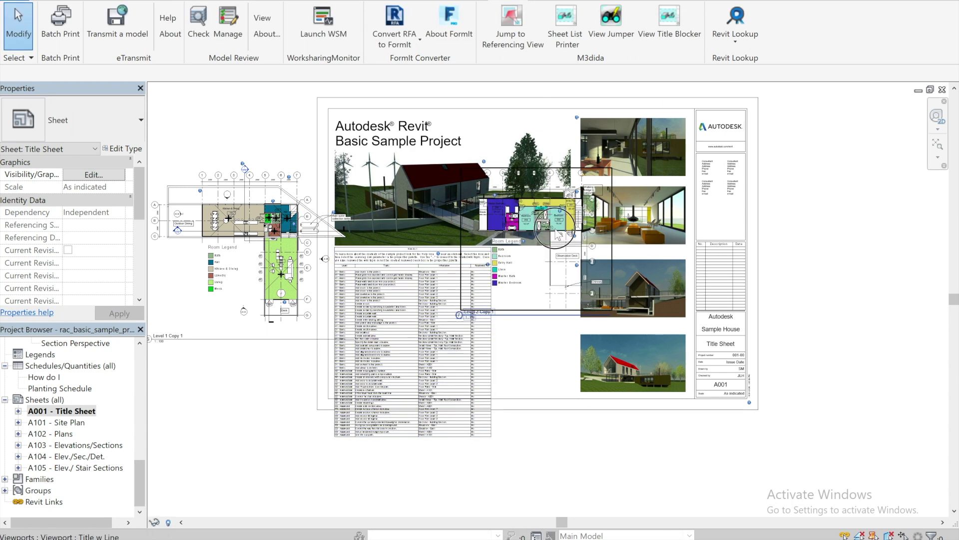
Step: Move the duplicated Level 2 viewport to the blank area beyond the title sheet's right edge
{"action": "left_click", "coordinate": [562, 238]}
{"action": "key", "text": "m"}
{"action": "key", "text": "v"}
{"action": "left_click", "coordinate": [562, 238]}
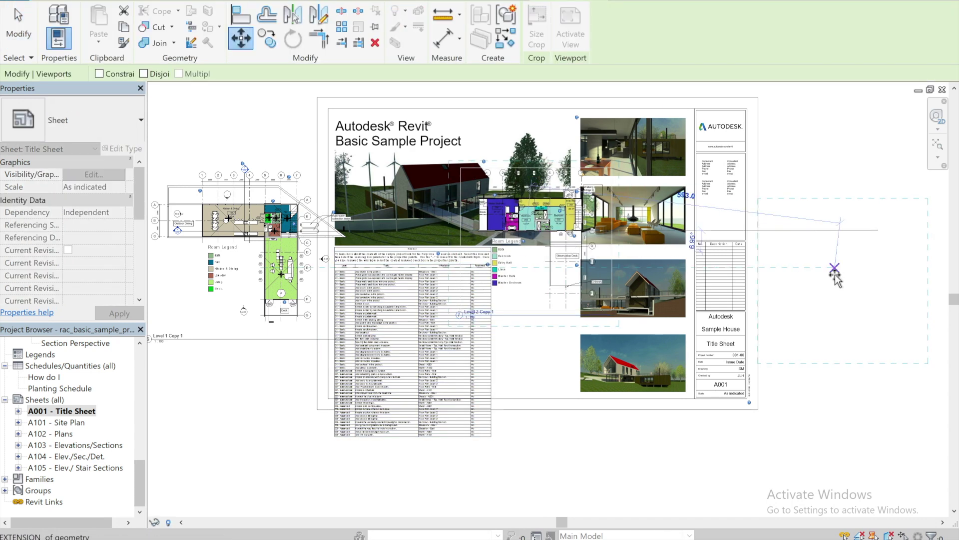
{"action": "left_click", "coordinate": [832, 260]}
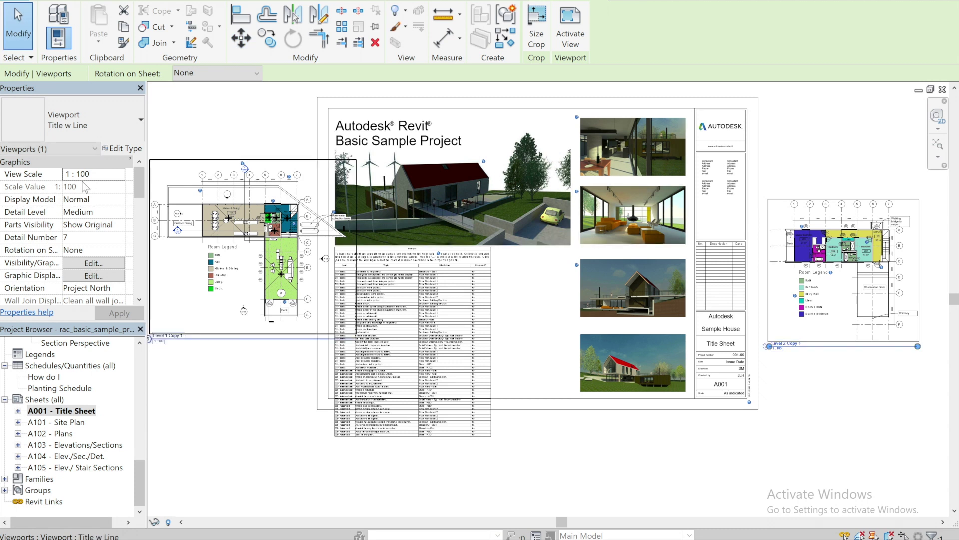
Step: Check the duplicated Level 2 viewport's view name in its properties and in the project's list of floor plans
{"action": "left_click_drag", "start_coordinate": [138, 179], "coordinate": [133, 245]}
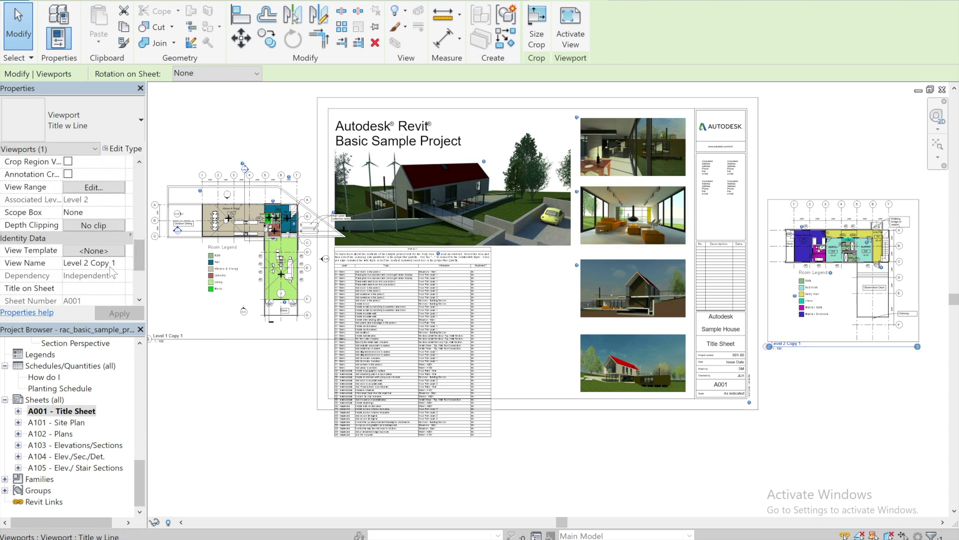
{"action": "left_click_drag", "start_coordinate": [137, 485], "coordinate": [136, 367]}
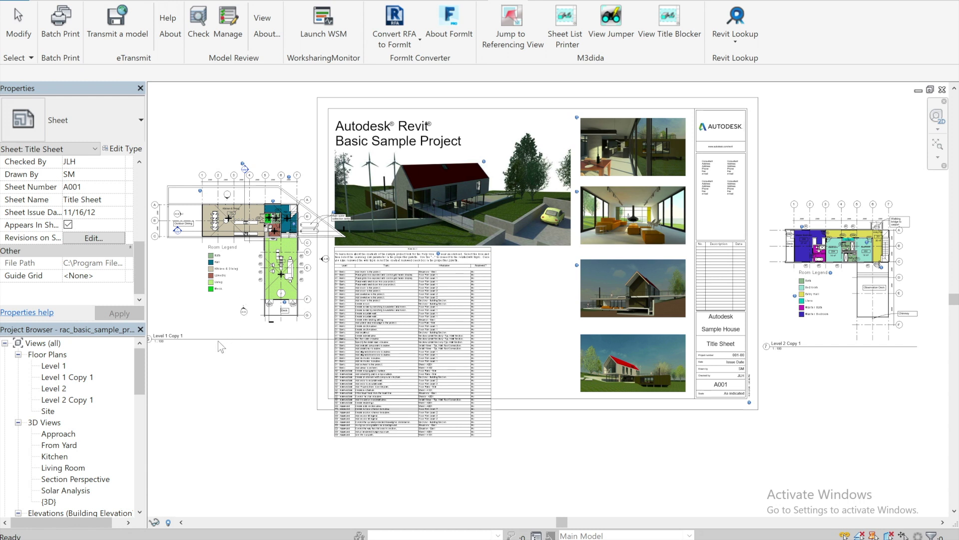
{"action": "left_click", "coordinate": [228, 369]}
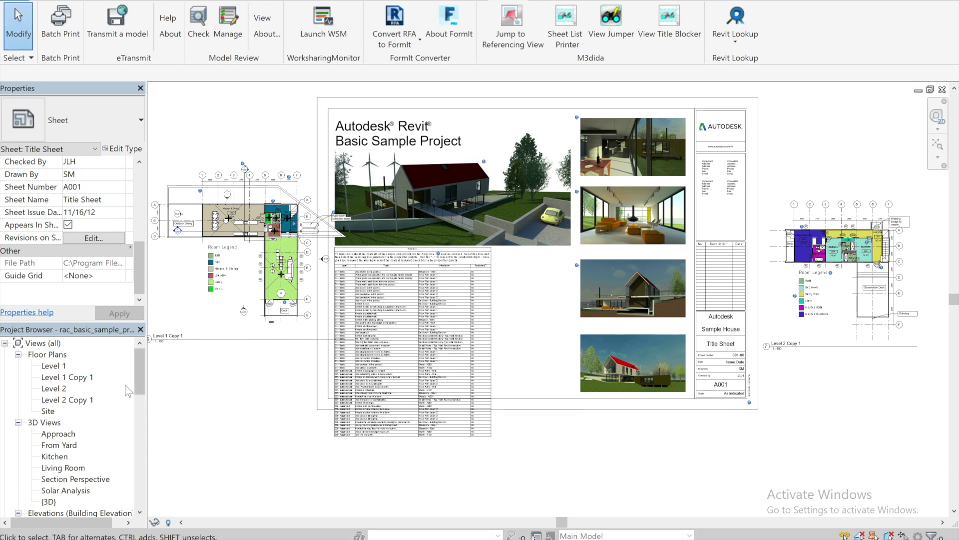
Step: Open the A103 - Elevations/Sections sheet
{"action": "left_click_drag", "start_coordinate": [138, 366], "coordinate": [129, 481]}
{"action": "left_click", "coordinate": [72, 456]}
{"action": "double_click", "coordinate": [72, 457]}
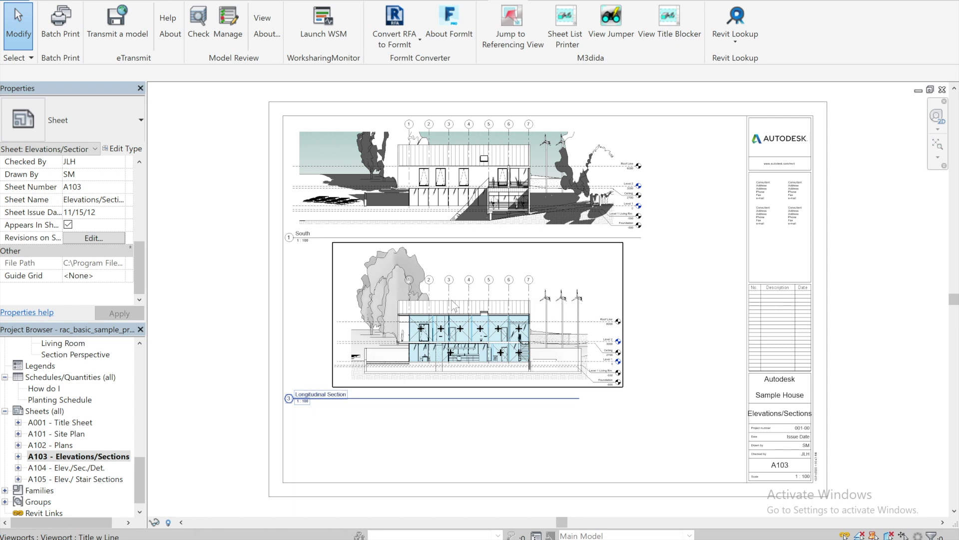
Step: Activate the Longitudinal Section view and use View Title Blocker to duplicate it with detailing onto A102 - Plans, accepting the offer to open that sheet
{"action": "double_click", "coordinate": [466, 302]}
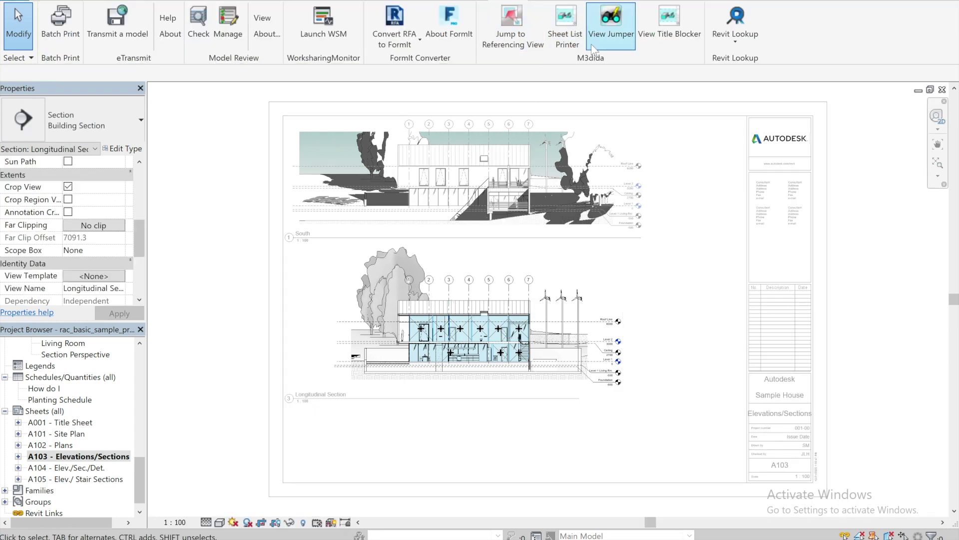
{"action": "left_click", "coordinate": [658, 22]}
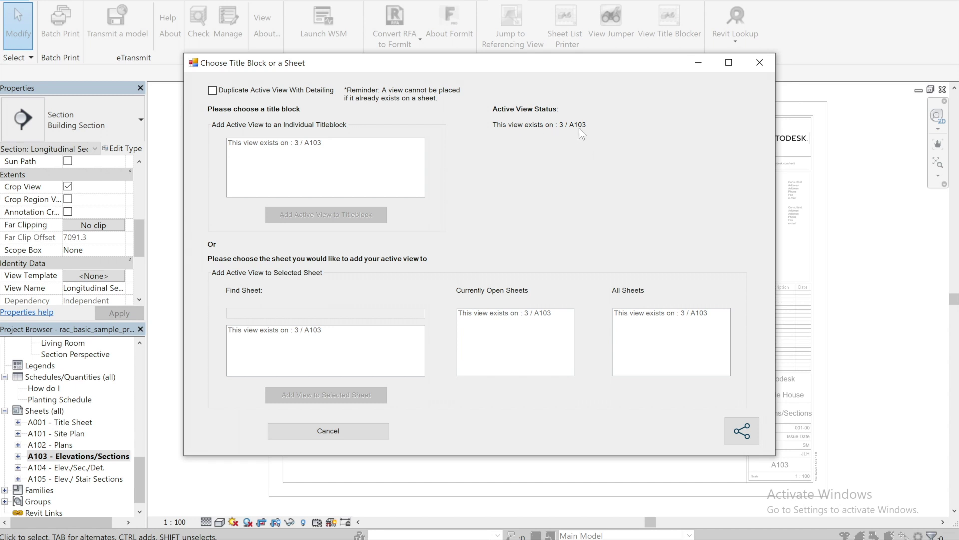
{"action": "left_click_drag", "start_coordinate": [650, 62], "coordinate": [544, 64]}
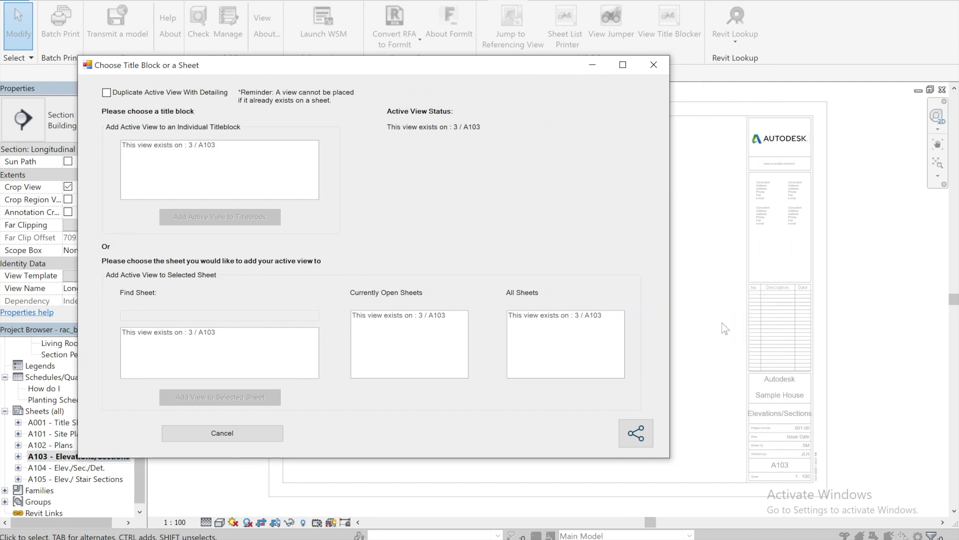
{"action": "left_click_drag", "start_coordinate": [546, 65], "coordinate": [769, 464]}
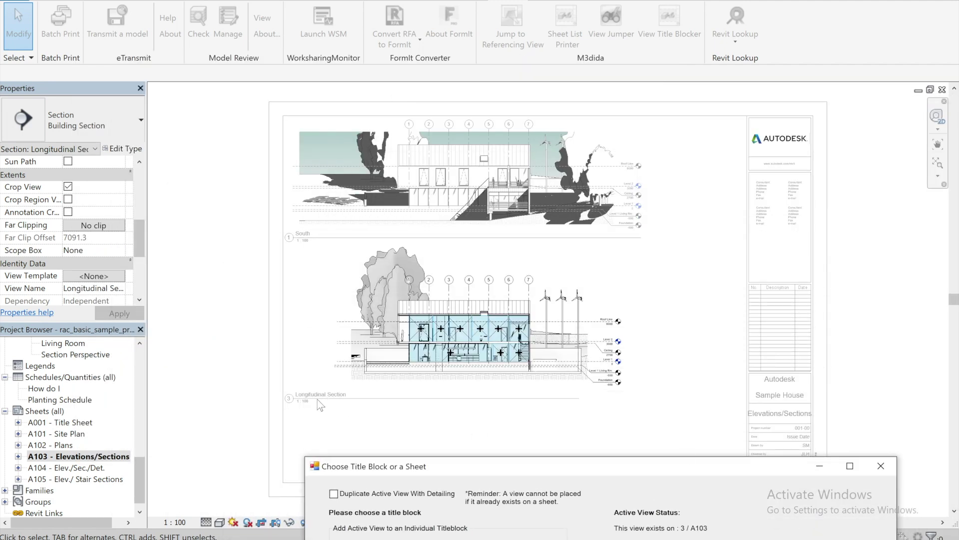
{"action": "left_click_drag", "start_coordinate": [544, 465], "coordinate": [478, 38]}
{"action": "left_click_drag", "start_coordinate": [472, 93], "coordinate": [471, 94]}
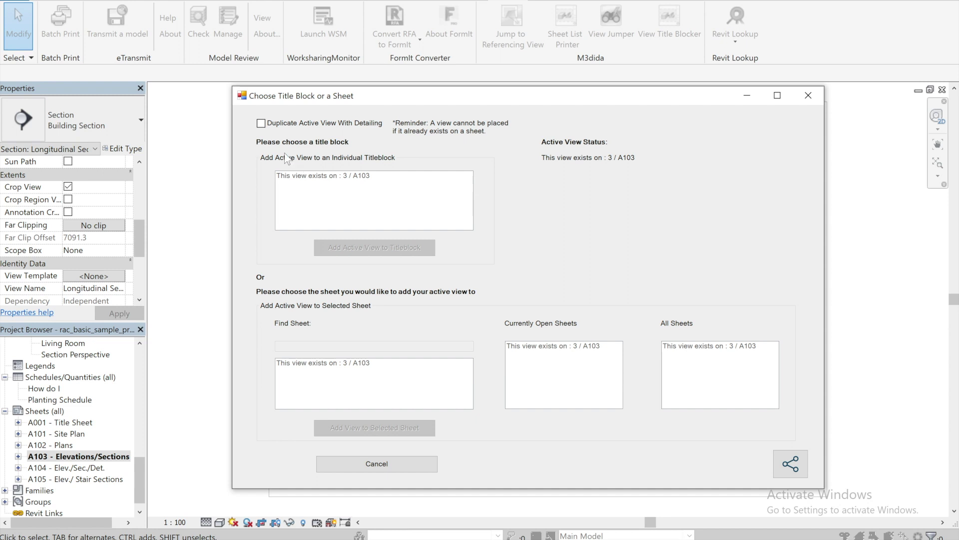
{"action": "left_click", "coordinate": [261, 123]}
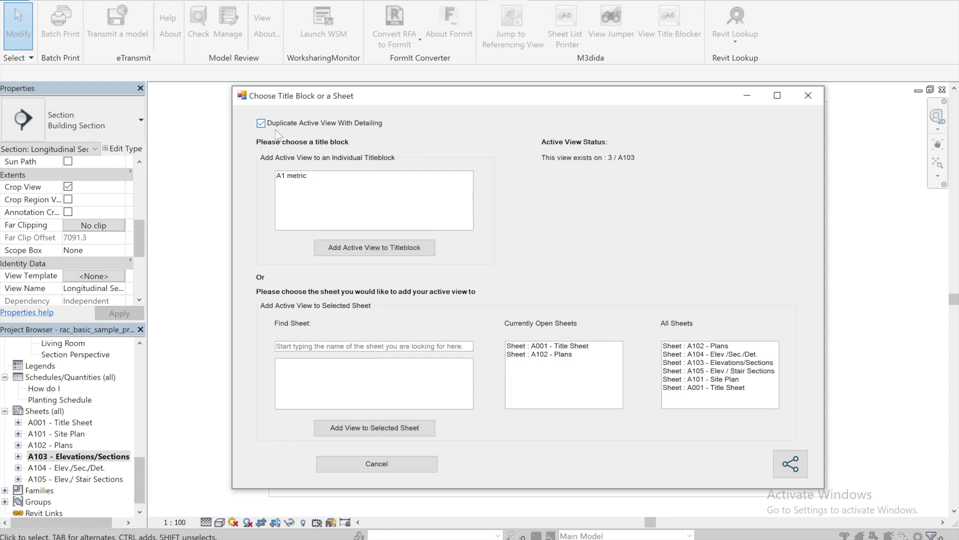
{"action": "left_click", "coordinate": [348, 178]}
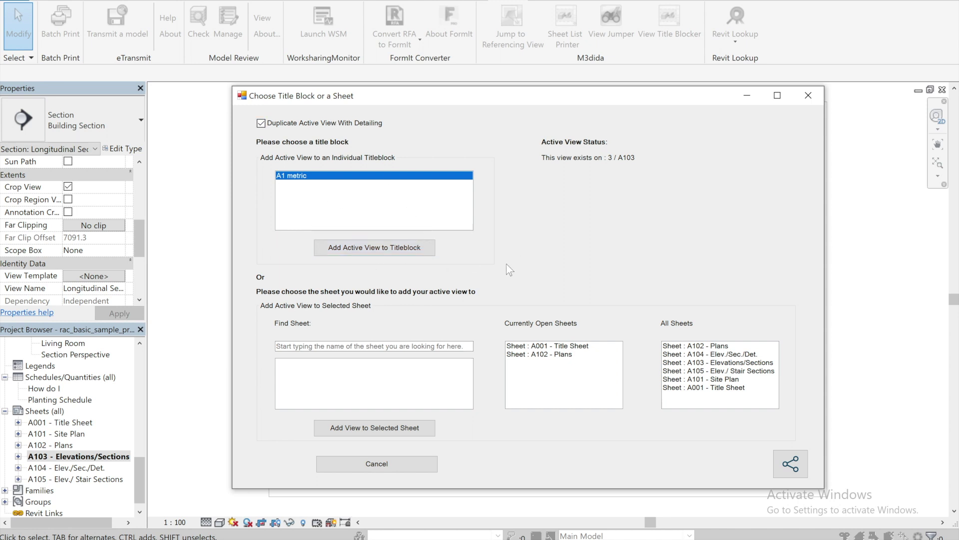
{"action": "left_click", "coordinate": [557, 354]}
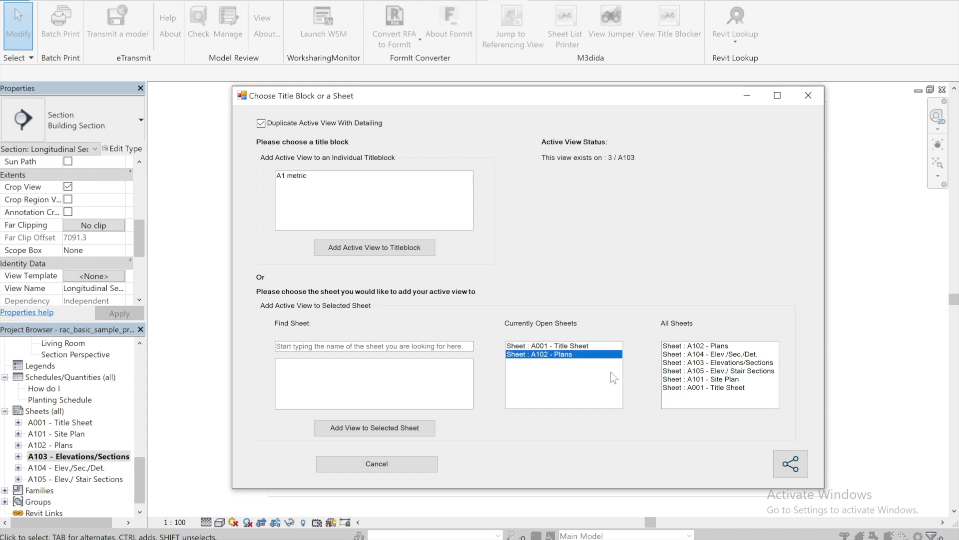
{"action": "left_click", "coordinate": [400, 428]}
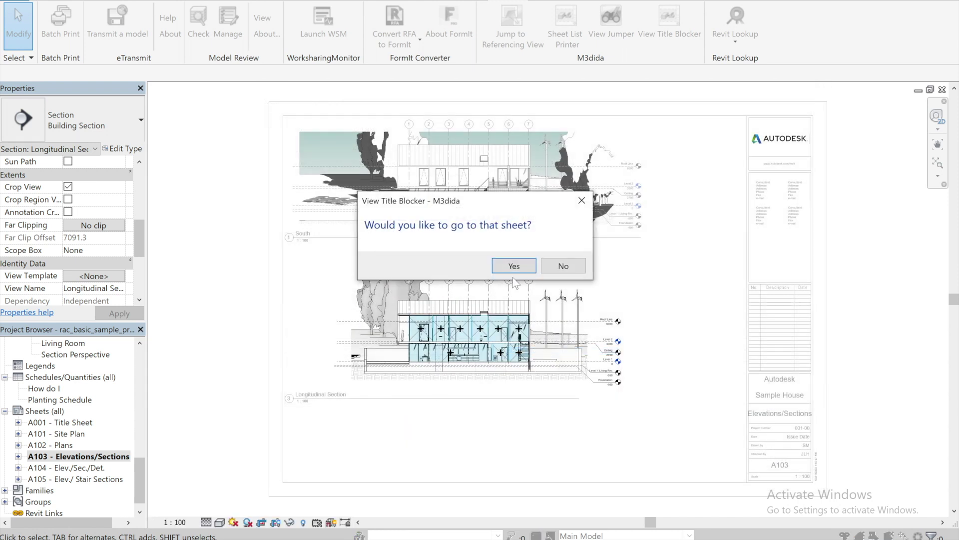
{"action": "left_click", "coordinate": [517, 270]}
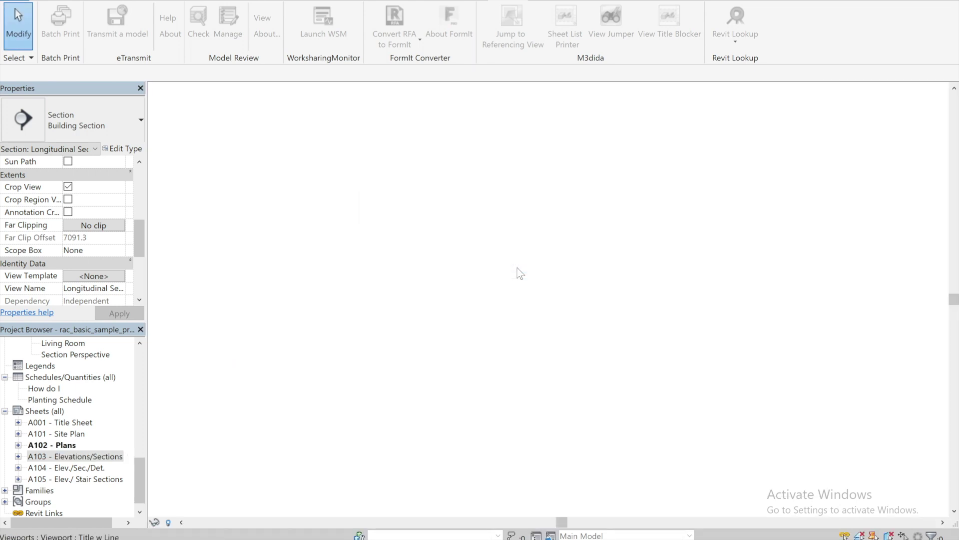
Step: Move the duplicated Longitudinal Section viewport to the blank area below the Level 1 floor plan on the Plans sheet
{"action": "left_click", "coordinate": [506, 280]}
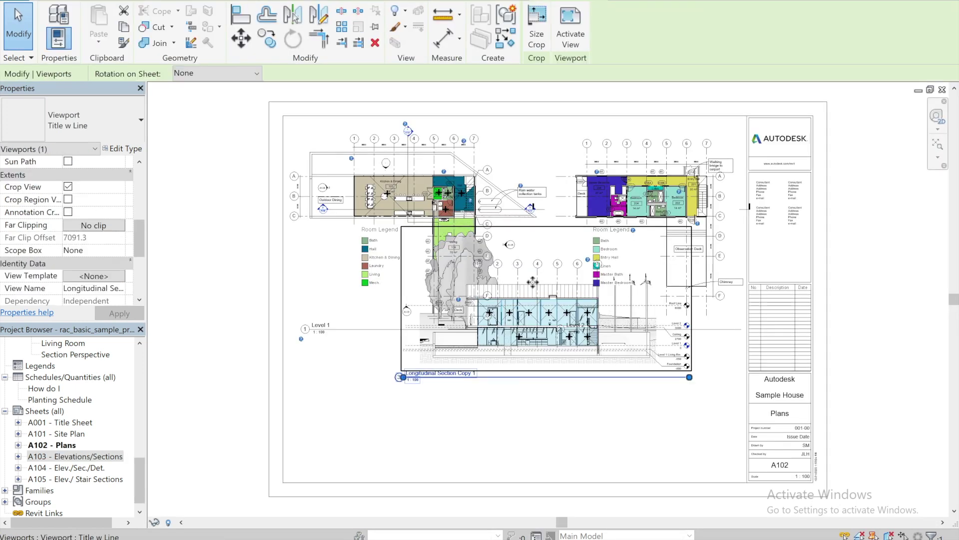
{"action": "key", "text": "m"}
{"action": "key", "text": "v"}
{"action": "left_click", "coordinate": [524, 286]}
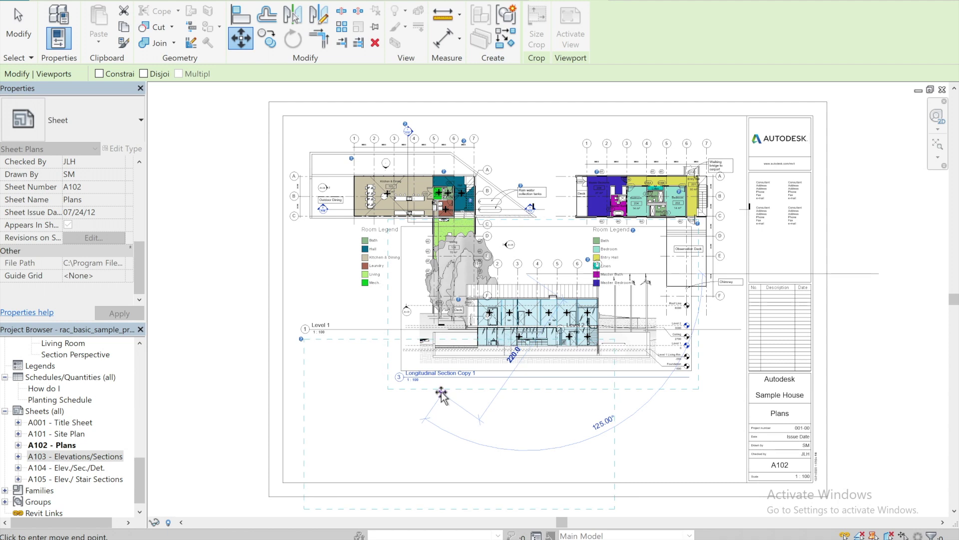
{"action": "left_click", "coordinate": [433, 404]}
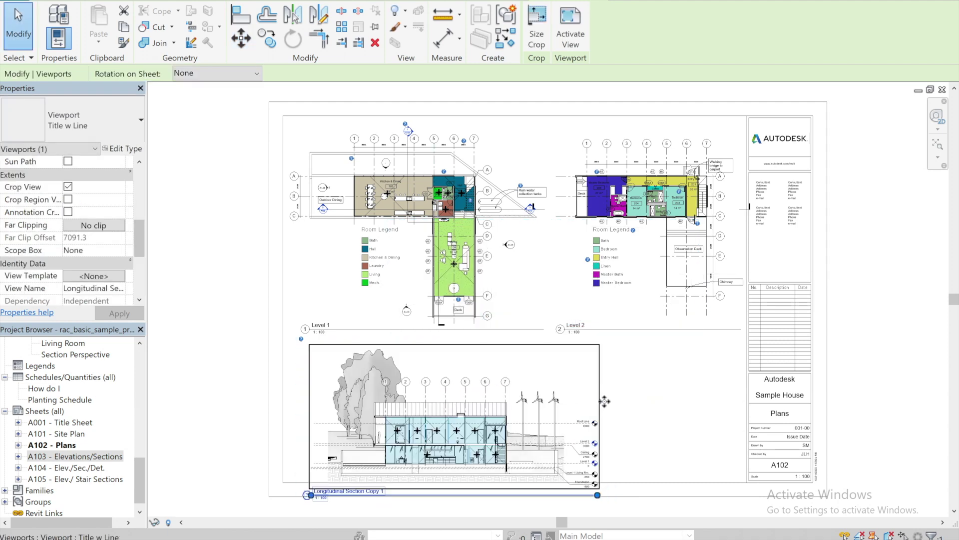
{"action": "left_click", "coordinate": [640, 395]}
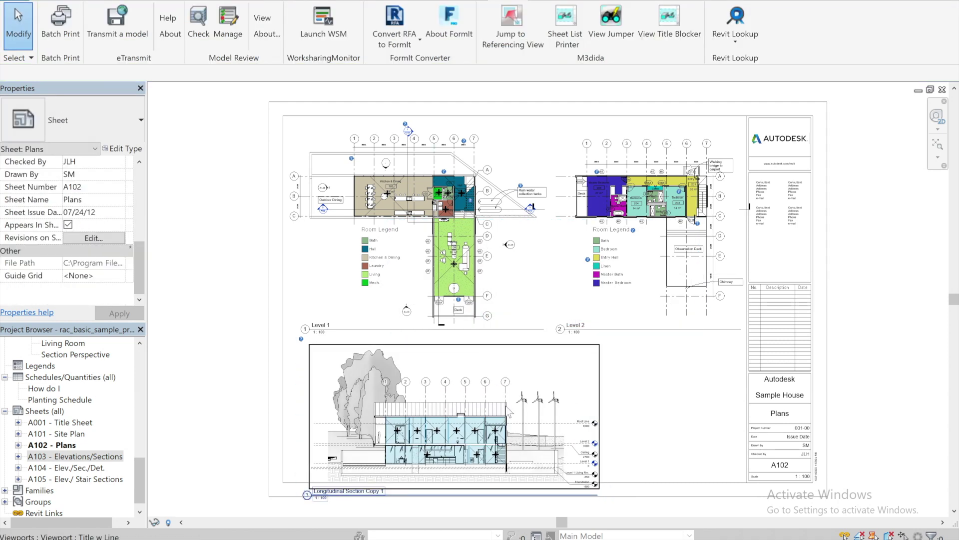
Step: Activate the duplicated Longitudinal Section view and check its sheet placement status in View Title Blocker, closing the dialog without adding it
{"action": "double_click", "coordinate": [332, 422]}
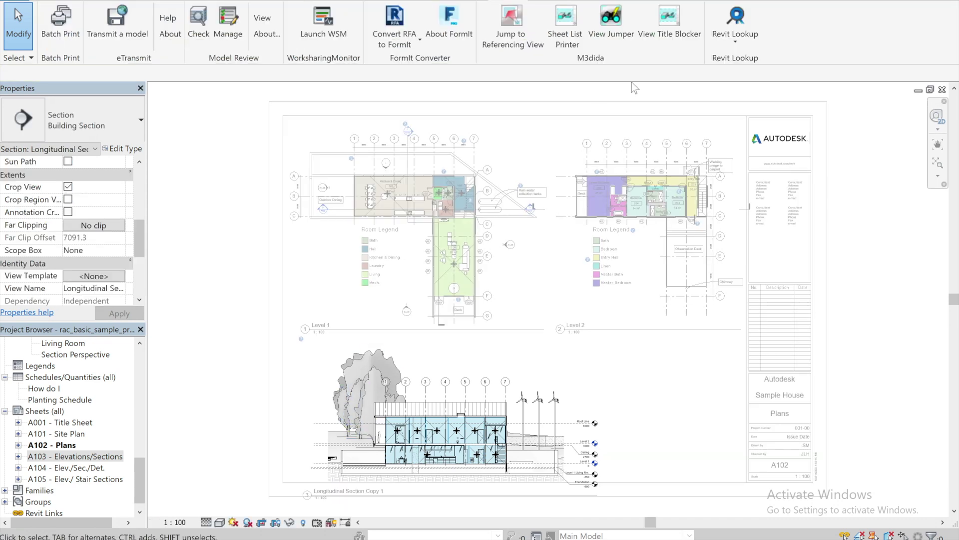
{"action": "left_click", "coordinate": [668, 23]}
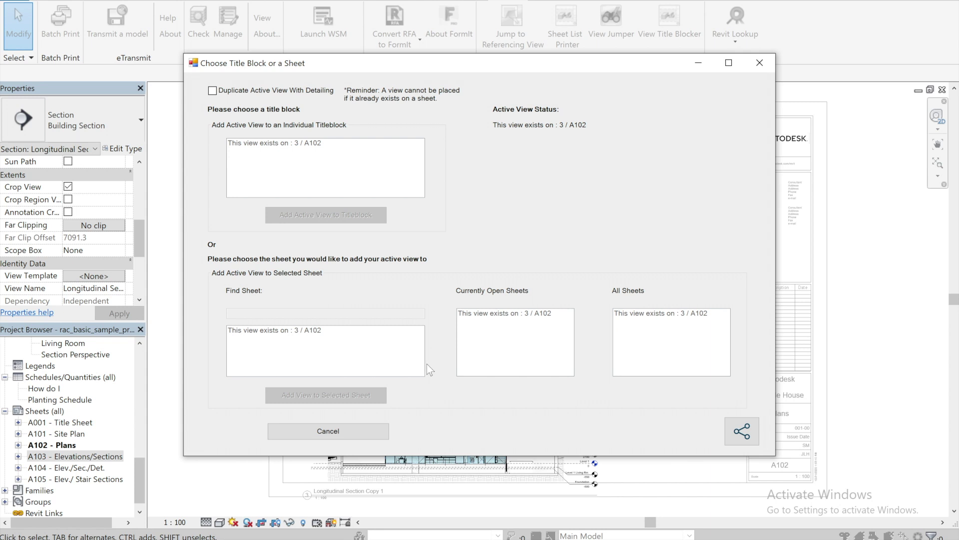
{"action": "left_click", "coordinate": [351, 432]}
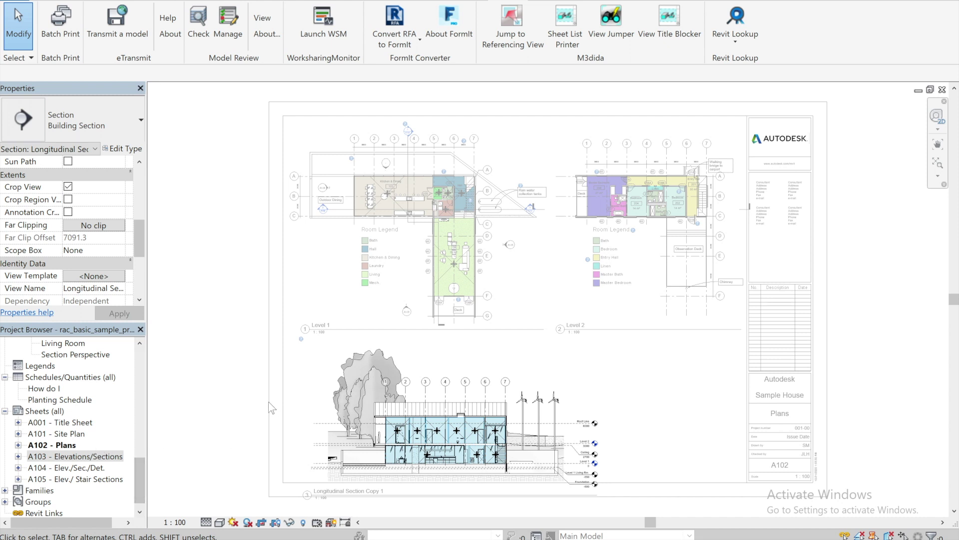
Step: Expand the A102 - Plans sheet in the project's list and duplicate its Longitudinal Section Copy 1 view with detailing
{"action": "left_click", "coordinate": [75, 455]}
{"action": "double_click", "coordinate": [75, 445]}
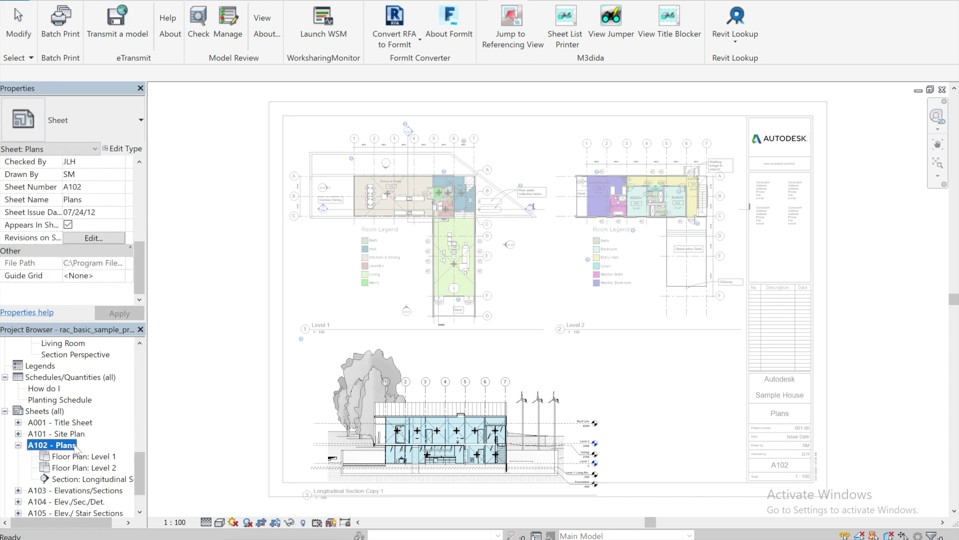
{"action": "left_click", "coordinate": [77, 456]}
{"action": "left_click", "coordinate": [83, 479]}
{"action": "right_click", "coordinate": [102, 481]}
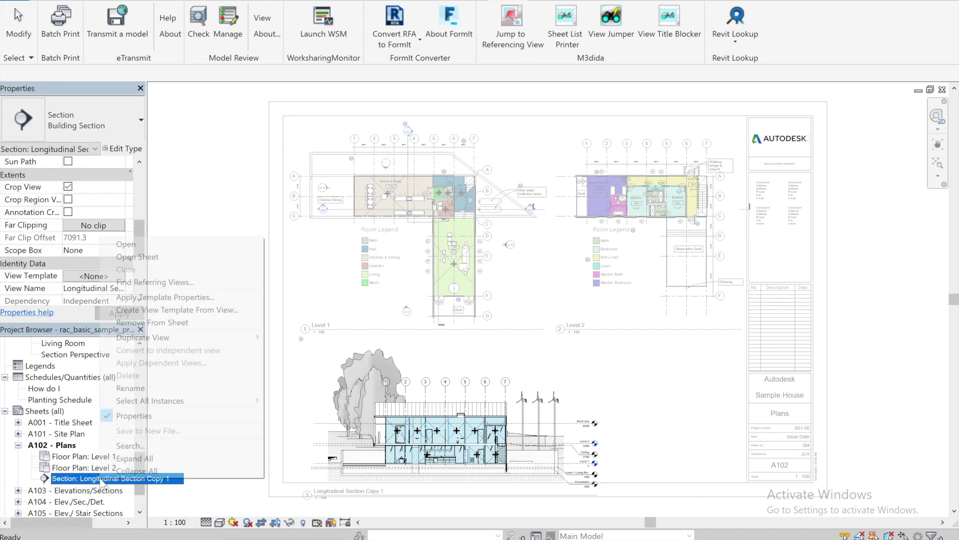
{"action": "mouse_move", "coordinate": [182, 335]}
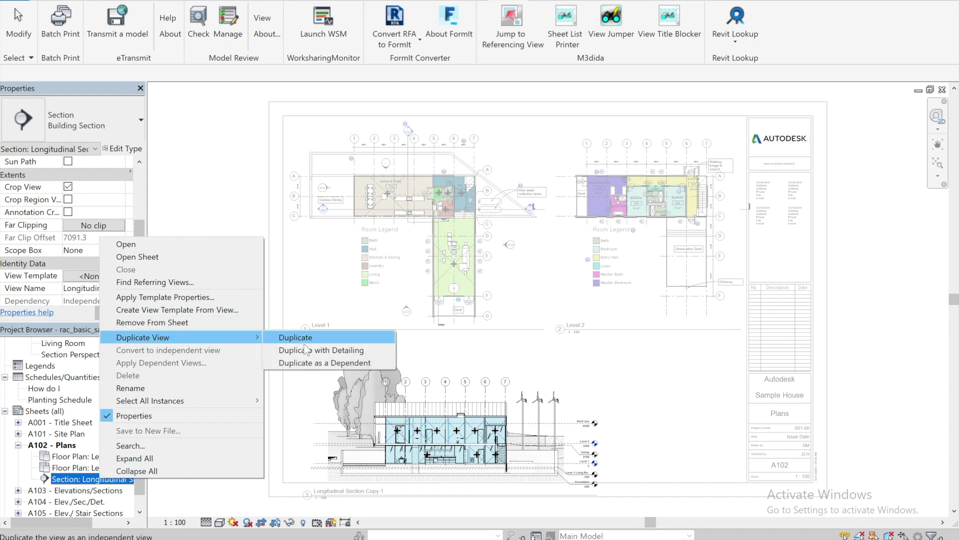
{"action": "left_click", "coordinate": [299, 350]}
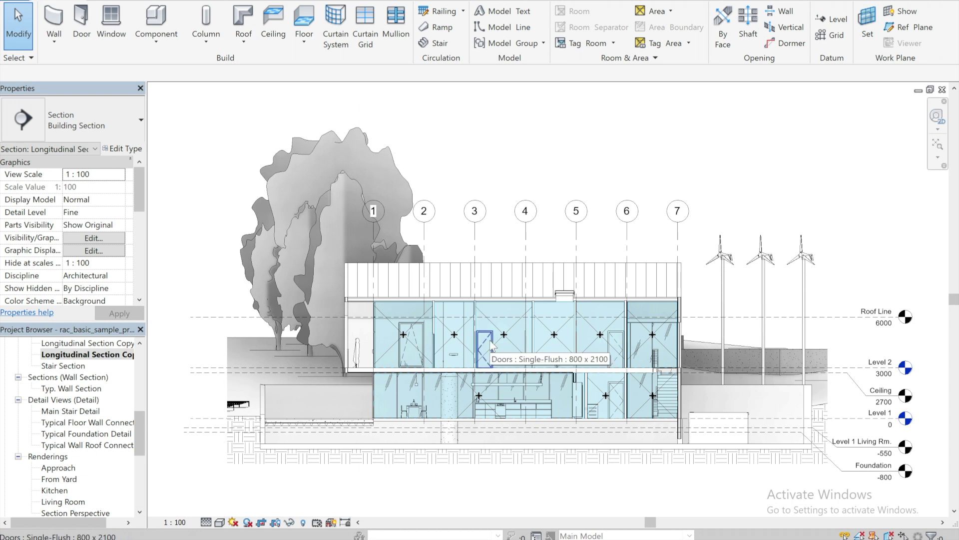
Step: In View Title Blocker, find sheet 101 and select A101 - Site Plan as the target, and copy the add-in's website link for sharing
{"action": "left_click", "coordinate": [513, 4]}
{"action": "left_click", "coordinate": [667, 23]}
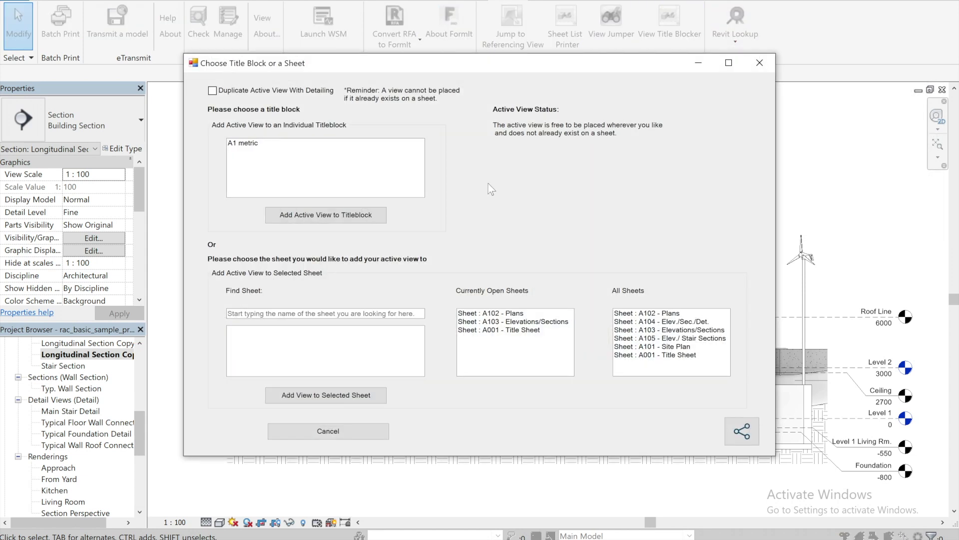
{"action": "left_click", "coordinate": [259, 144]}
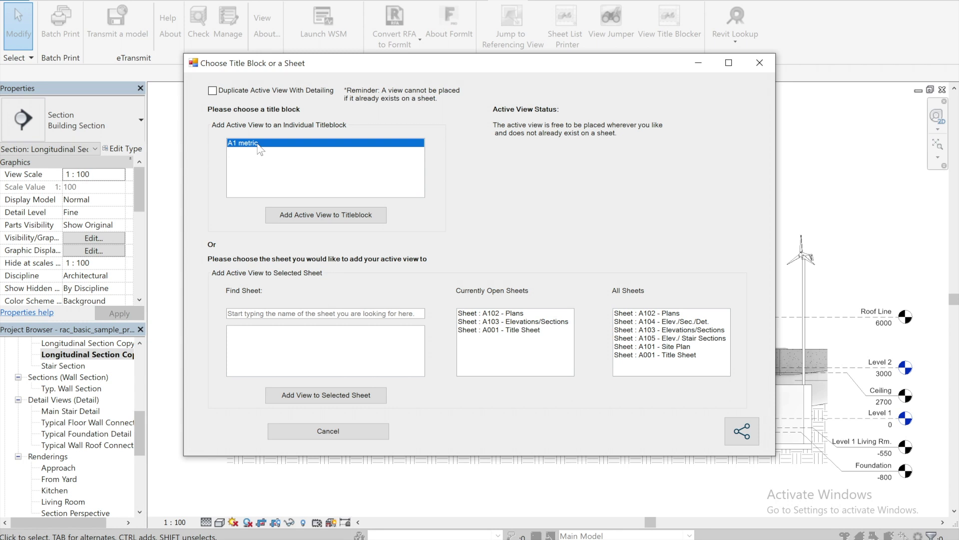
{"action": "left_click", "coordinate": [271, 312]}
{"action": "type", "text": "101"}
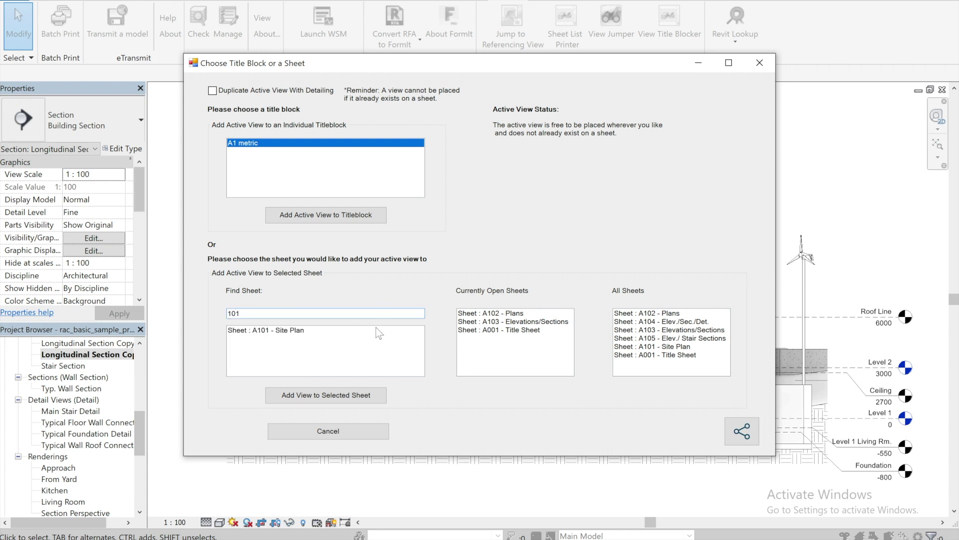
{"action": "left_click", "coordinate": [325, 331]}
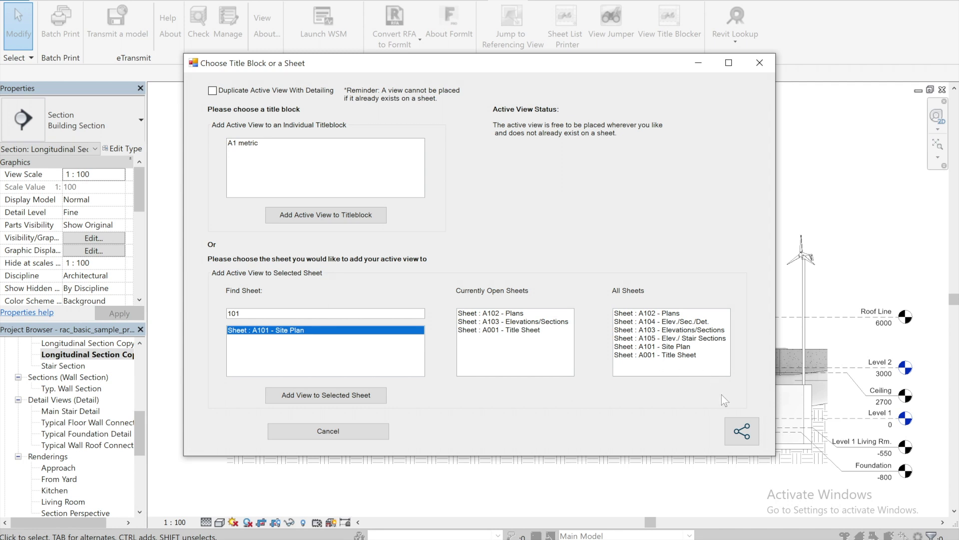
{"action": "left_click", "coordinate": [748, 433]}
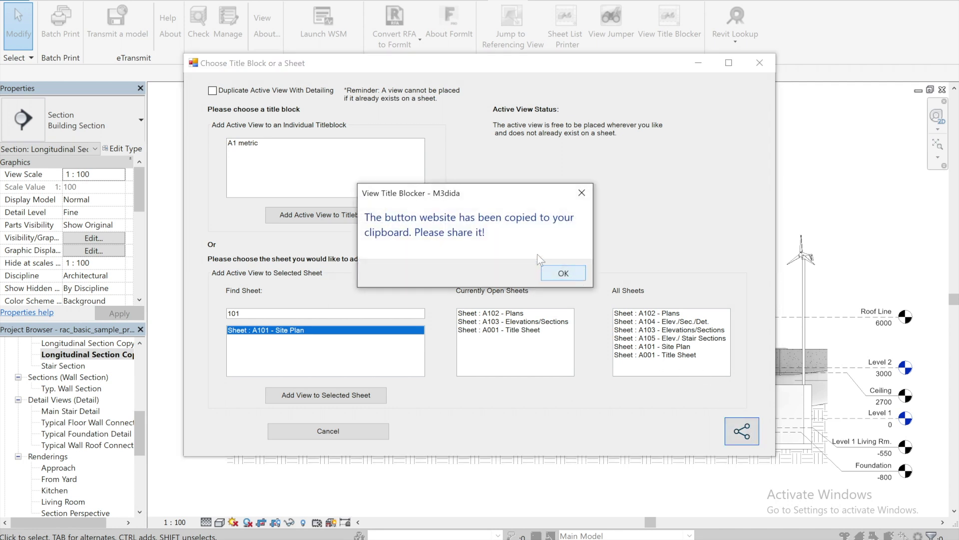
{"action": "left_click", "coordinate": [564, 273]}
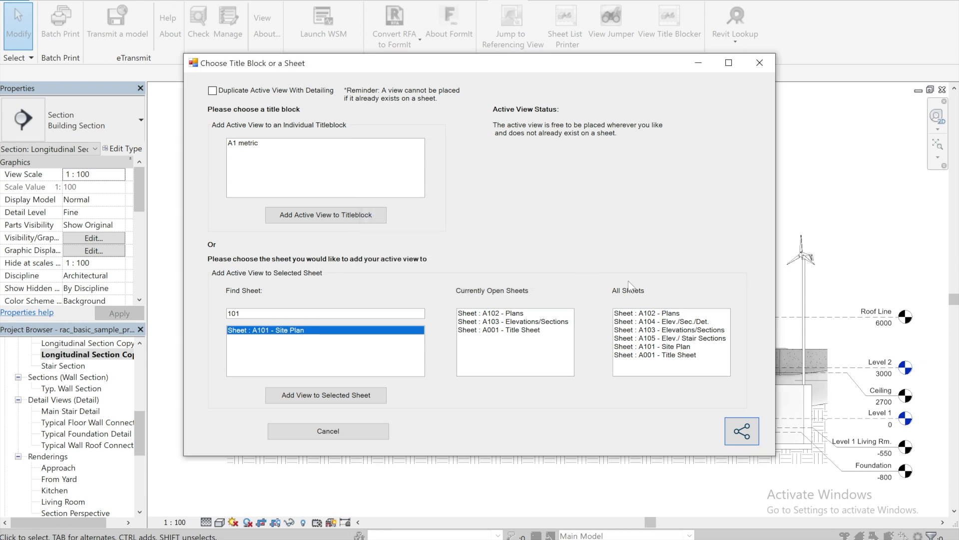